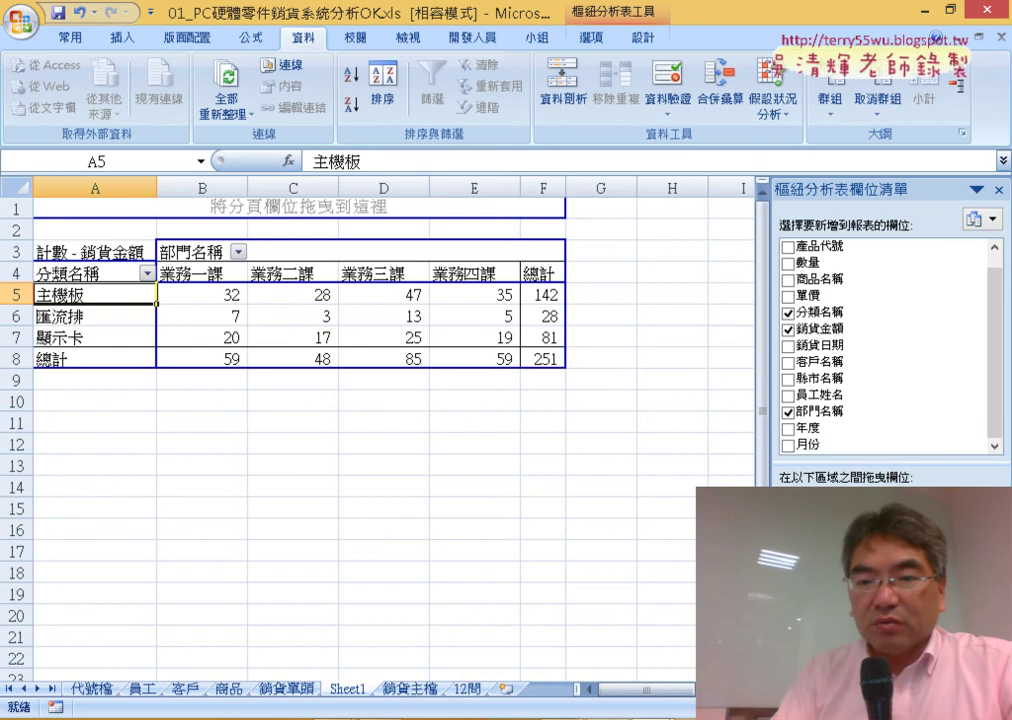
Remove 部門名稱 so the pivot shows only per-category counts of 銷貨金額 (142, 28, 81)
mouse_move(826, 411)
left_mouse_down()
mouse_move(940, 395)
mouse_move(940, 385)
left_mouse_up()
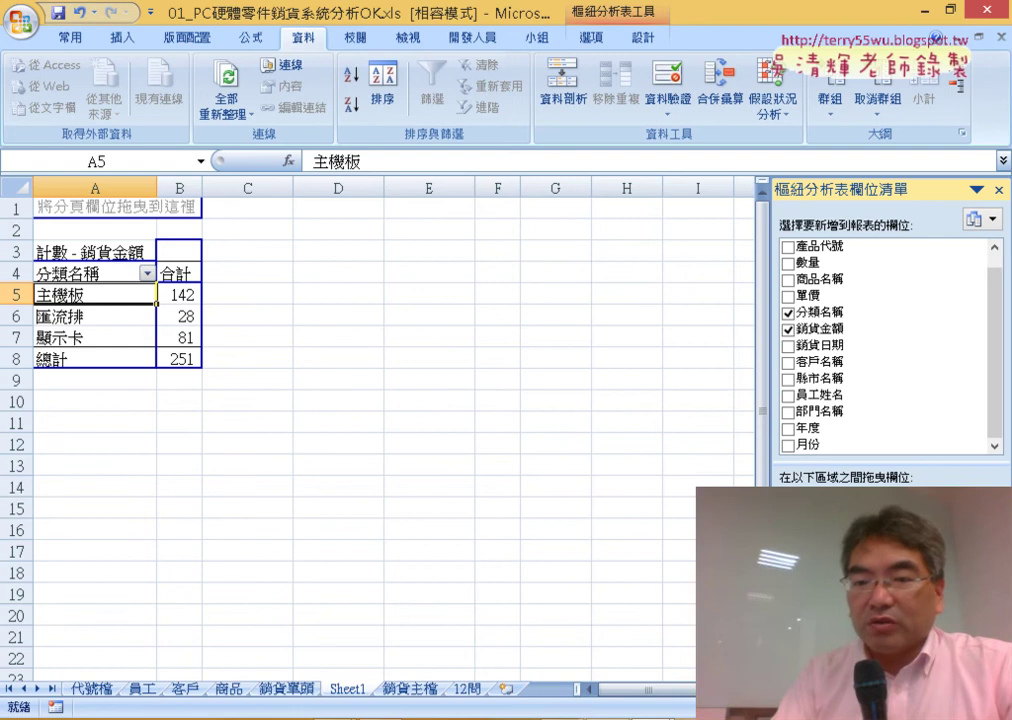
left_click(945, 600)
Summarize 銷貨金額 with 加總 instead of count, giving a grand total of 2,418,328,710
left_click(940, 468)
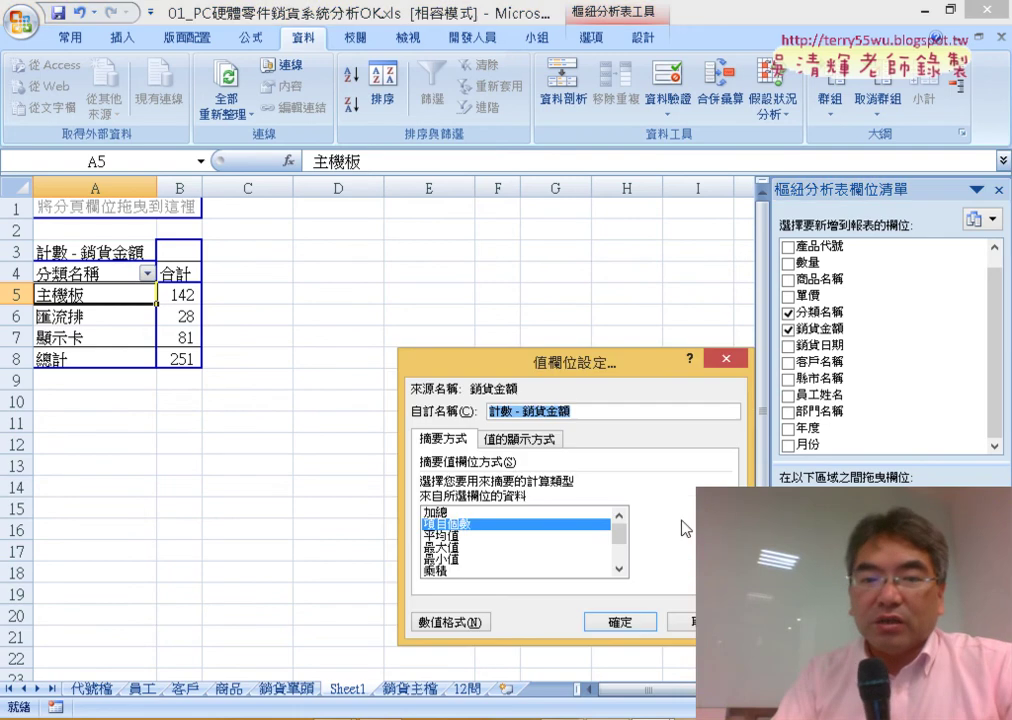
left_click(435, 512)
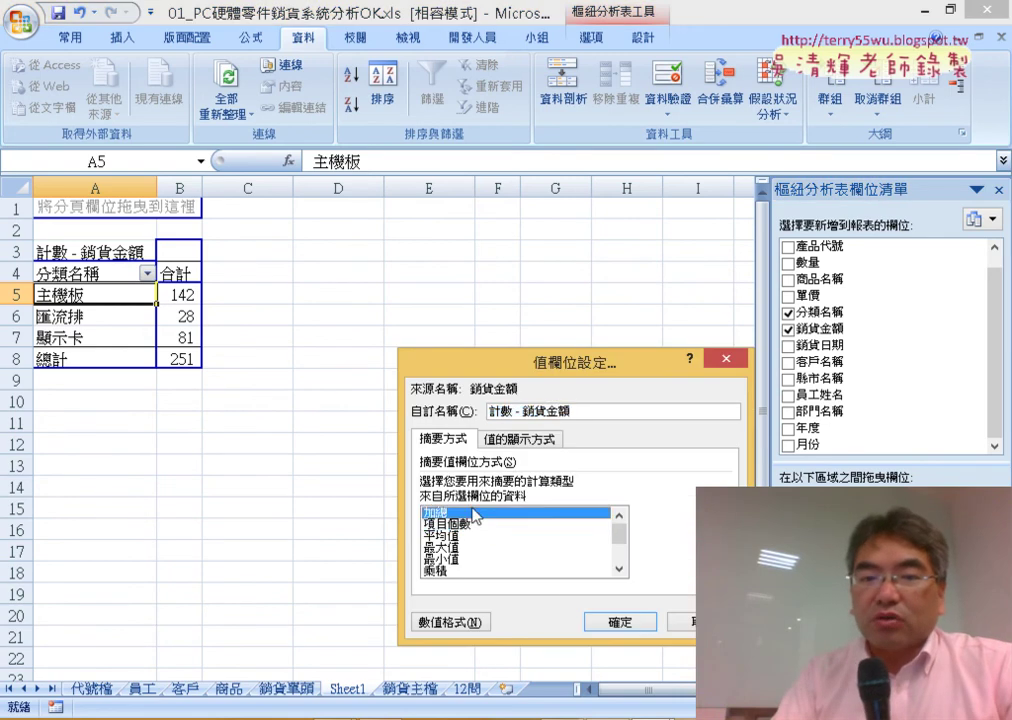
left_click(638, 624)
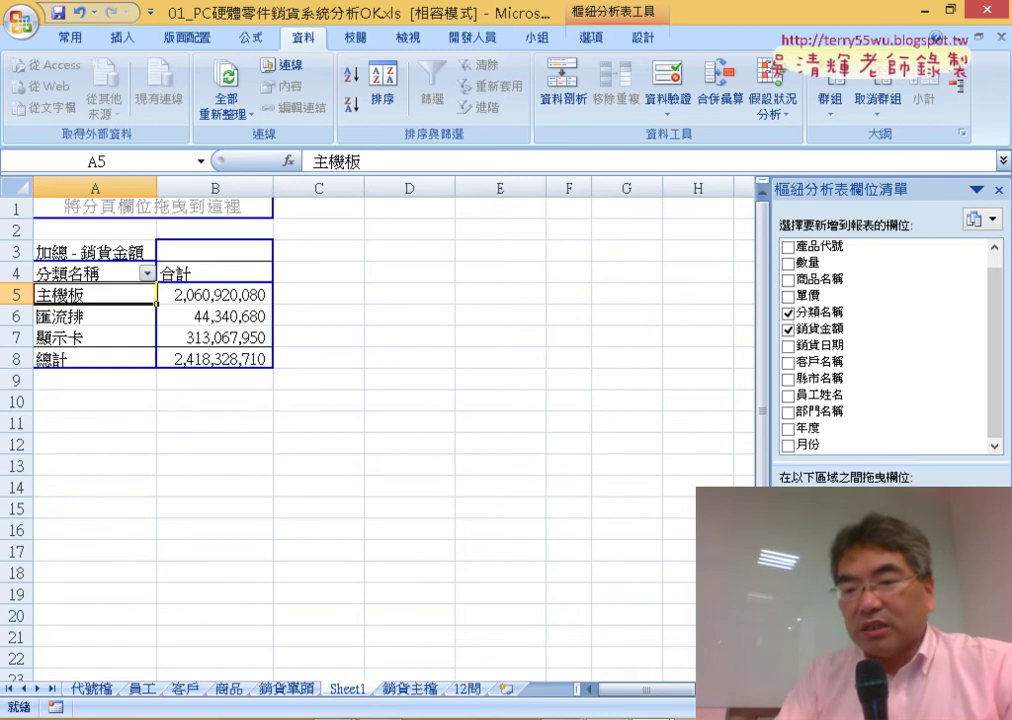
Show 銷貨金額 as 總和的百分比: 主機板 85.22%, 匯流排 1.83%, 顯示卡 12.95%
right_click(865, 366)
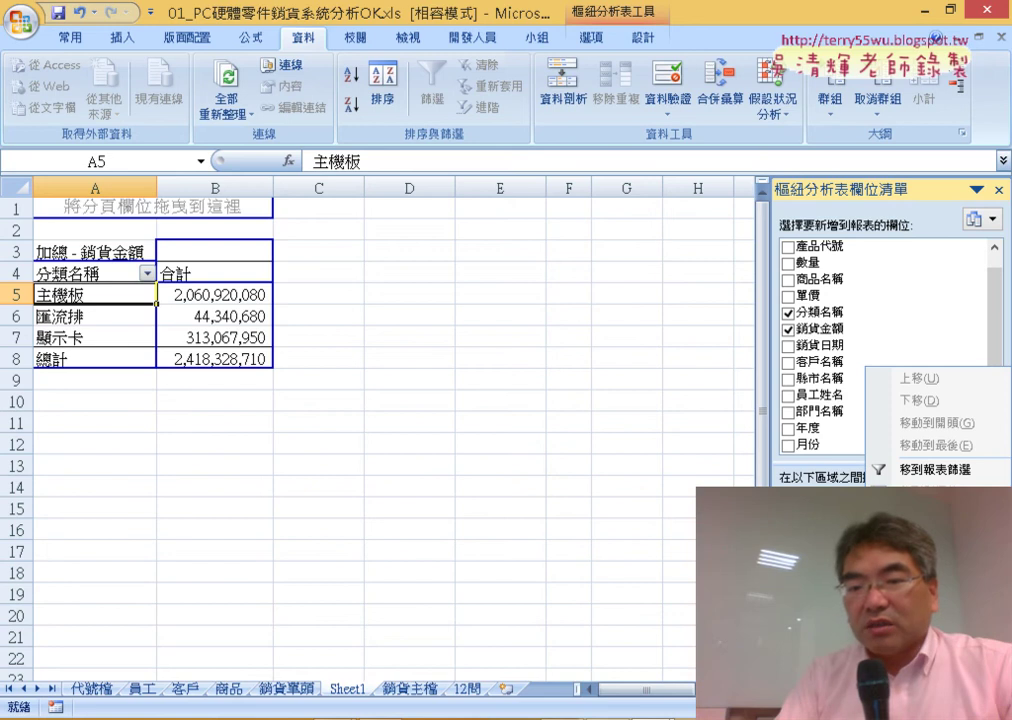
left_click(920, 600)
left_click(517, 455)
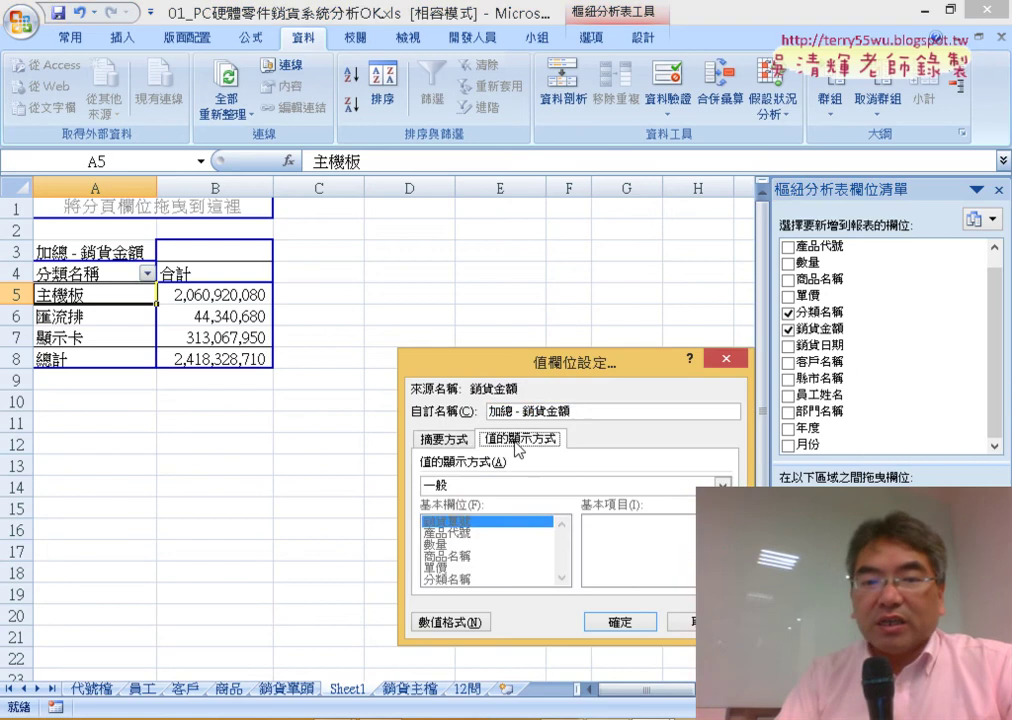
left_click_drag(535, 361, 531, 190)
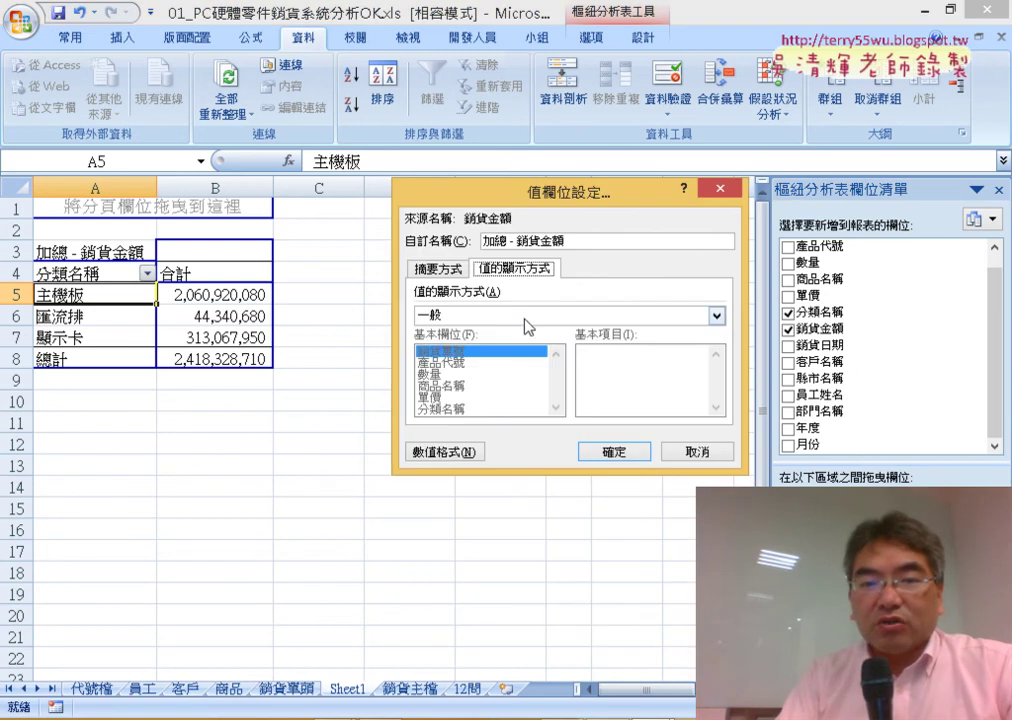
left_click(524, 318)
left_click(718, 389)
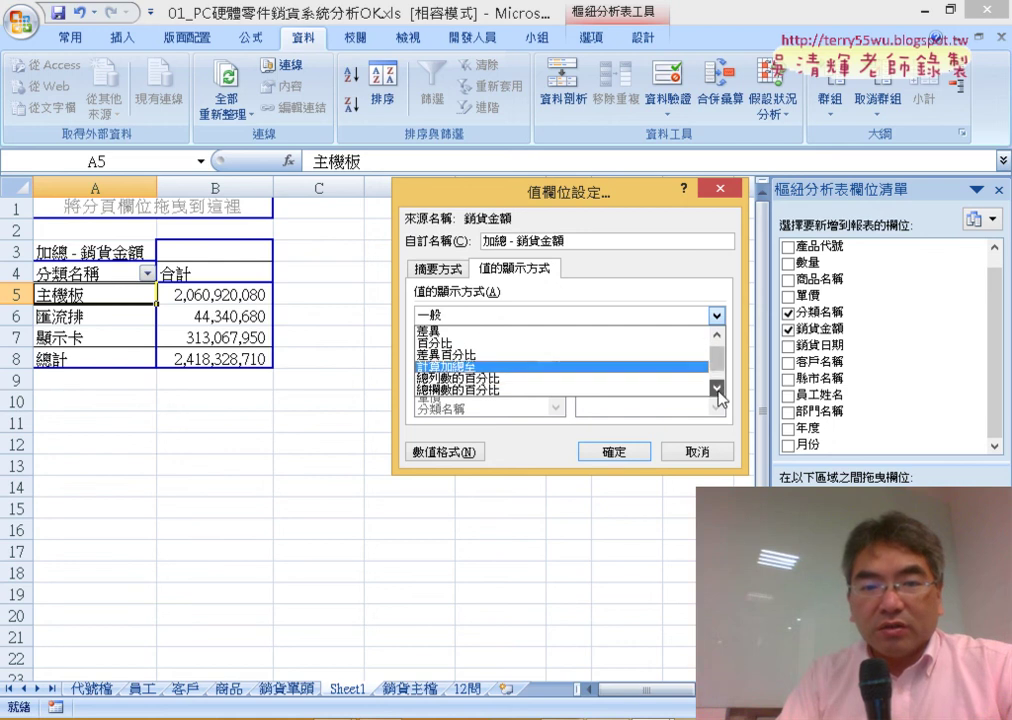
left_click(718, 389)
left_click(599, 381)
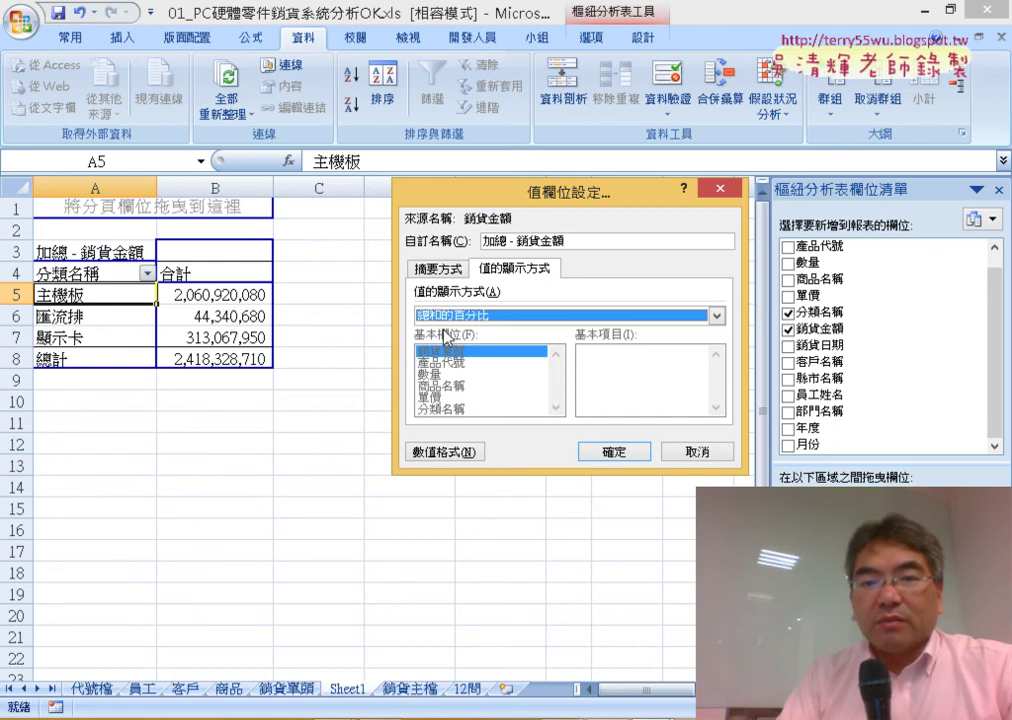
left_click(614, 451)
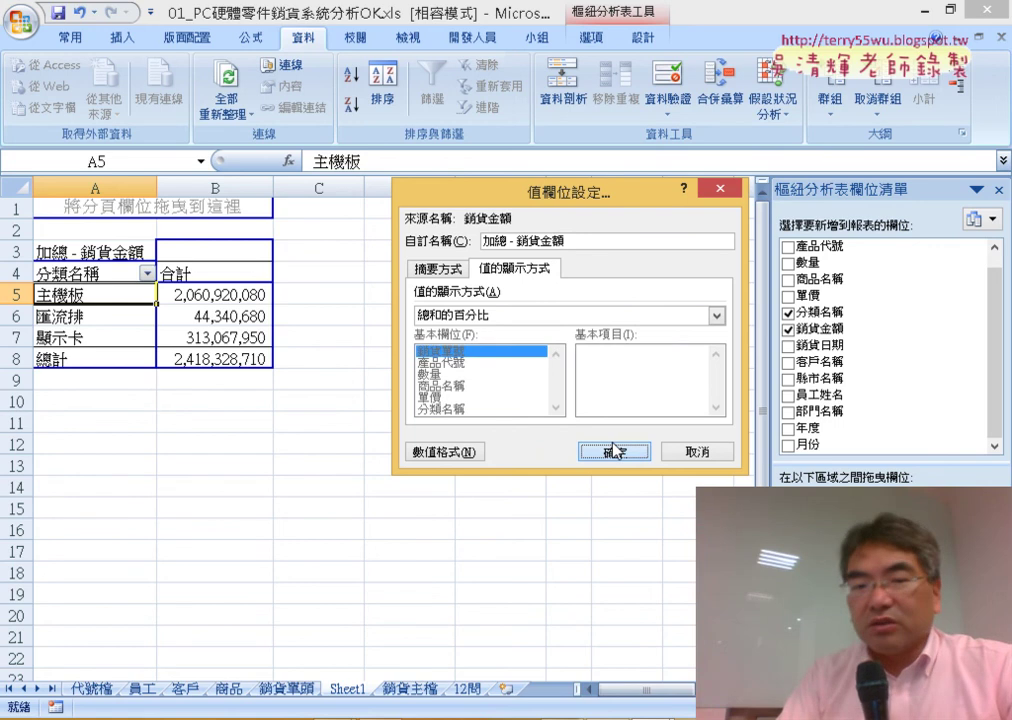
left_click(614, 451)
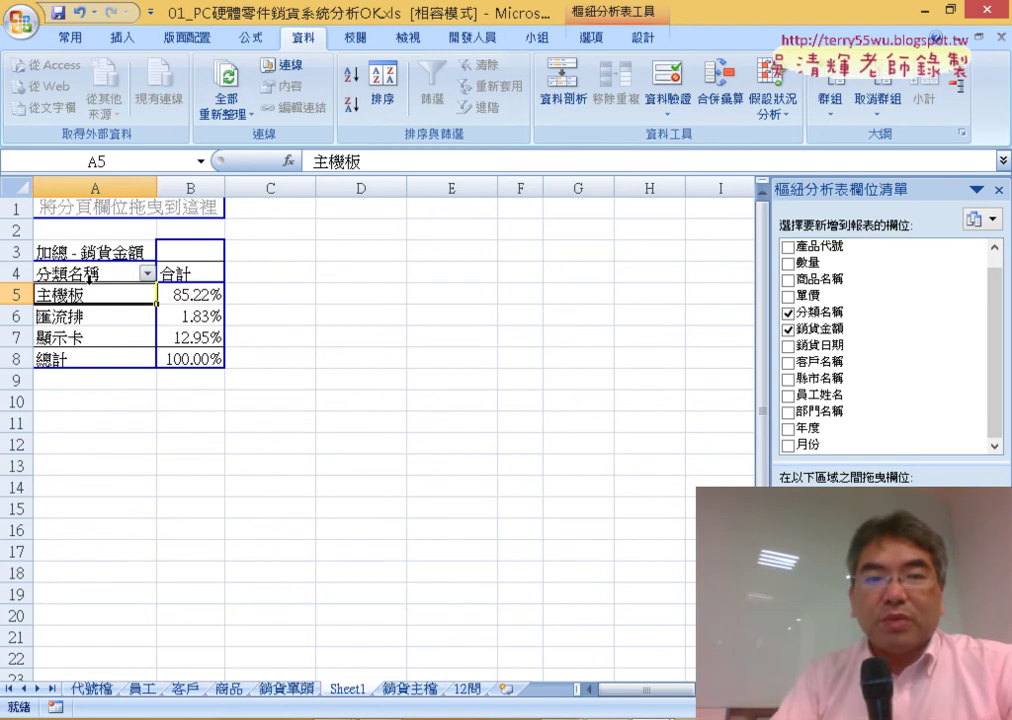
Replace 分類名稱 with 月份 as rows and 年度 (2007, 2008, 2009) as columns
left_click_drag(97, 297, 200, 300)
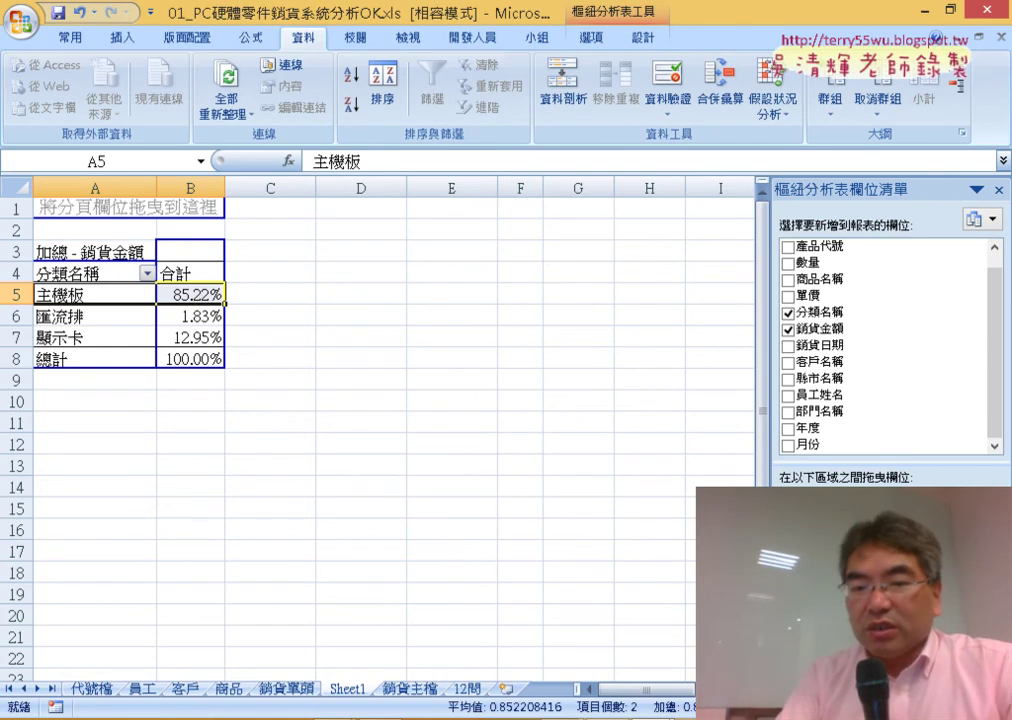
left_click_drag(820, 600, 930, 305)
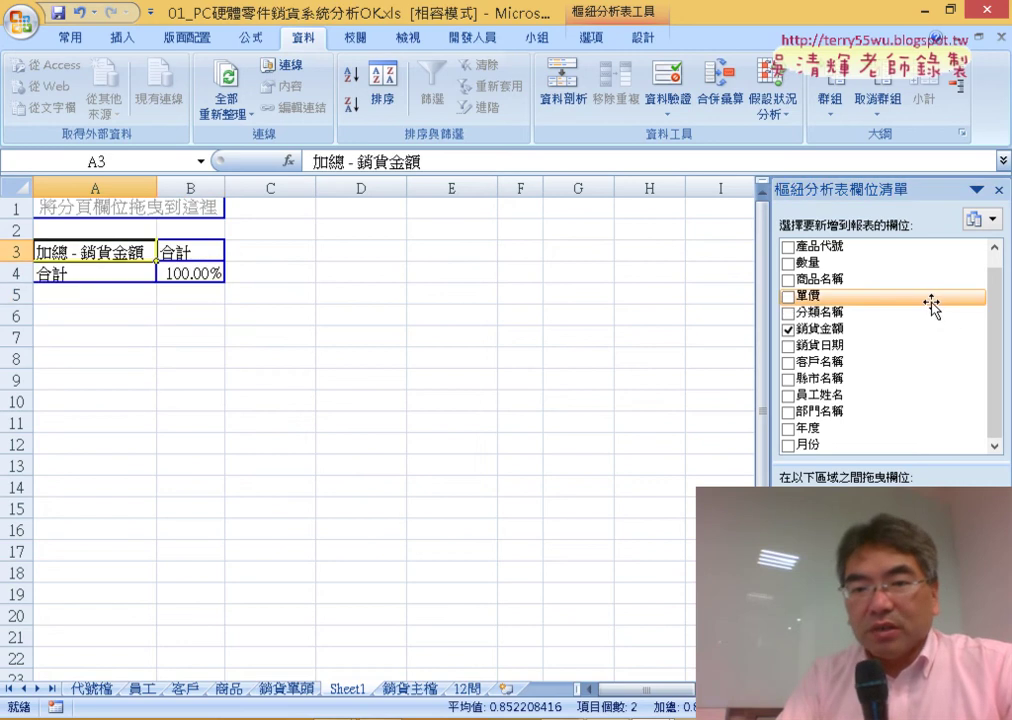
mouse_move(893, 446)
left_mouse_down()
mouse_move(893, 500)
mouse_move(850, 620)
left_mouse_up()
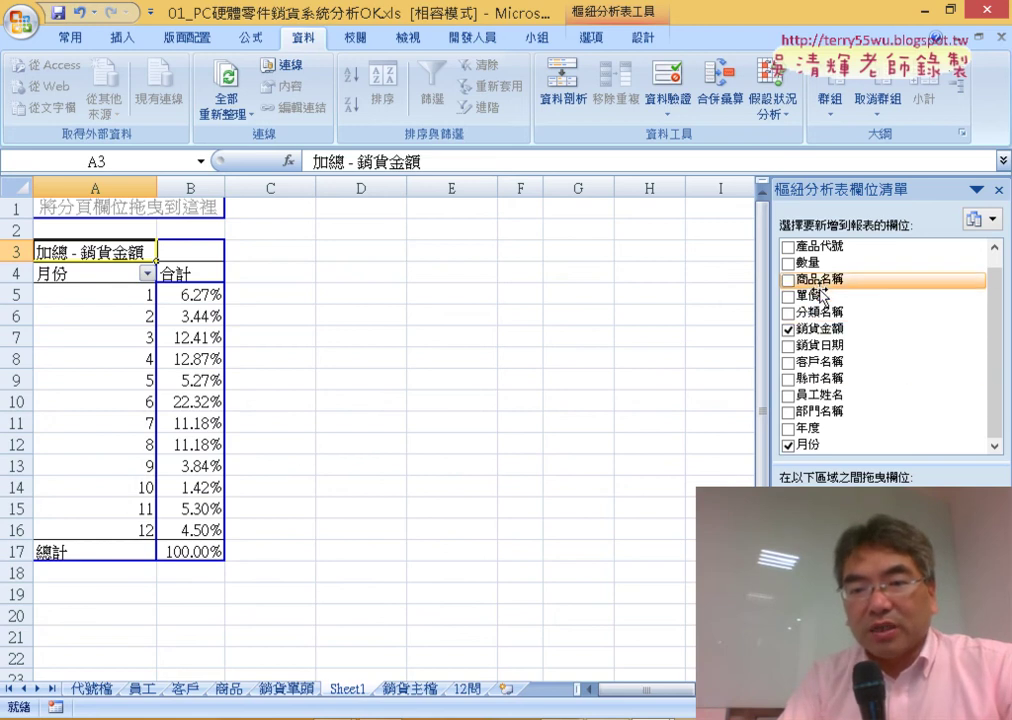
left_click(812, 430)
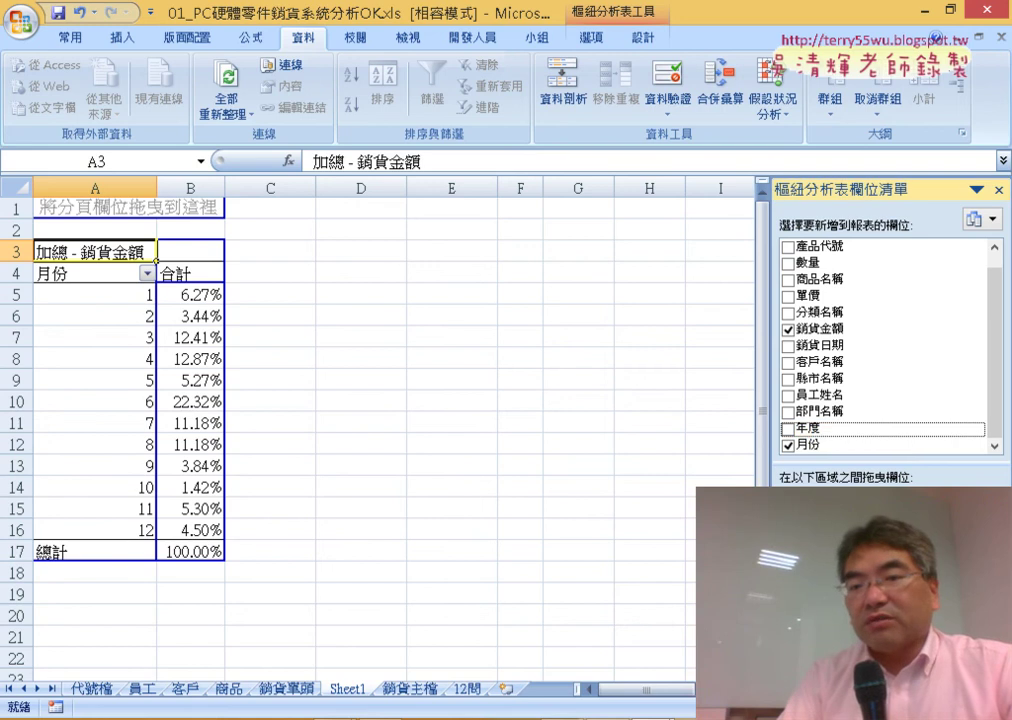
left_click(789, 428)
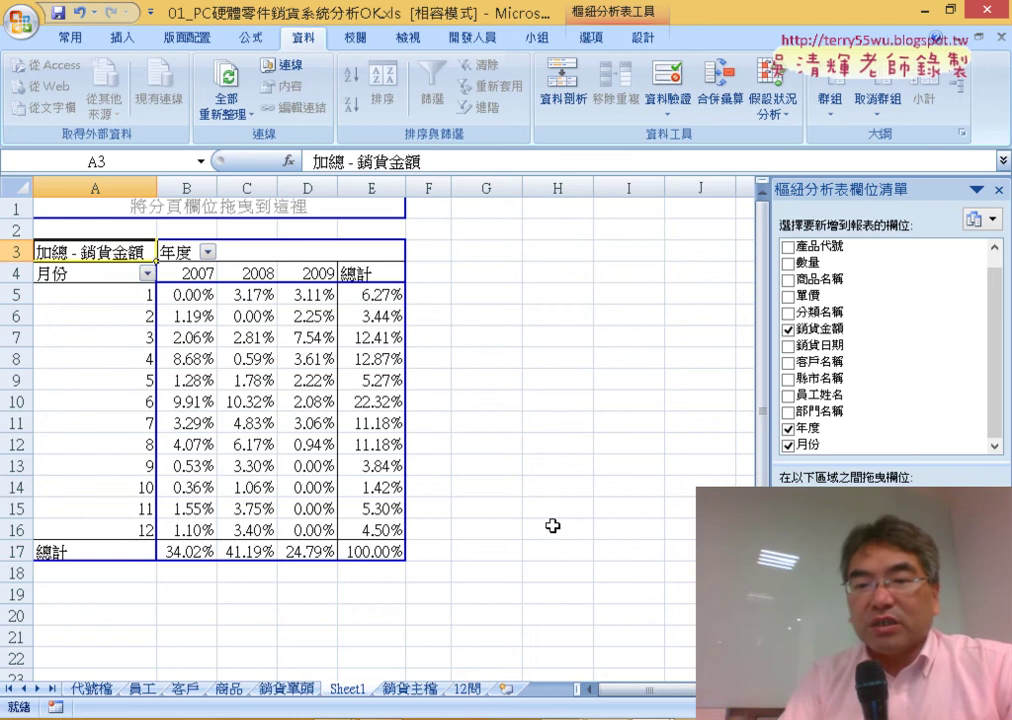
left_click(990, 620)
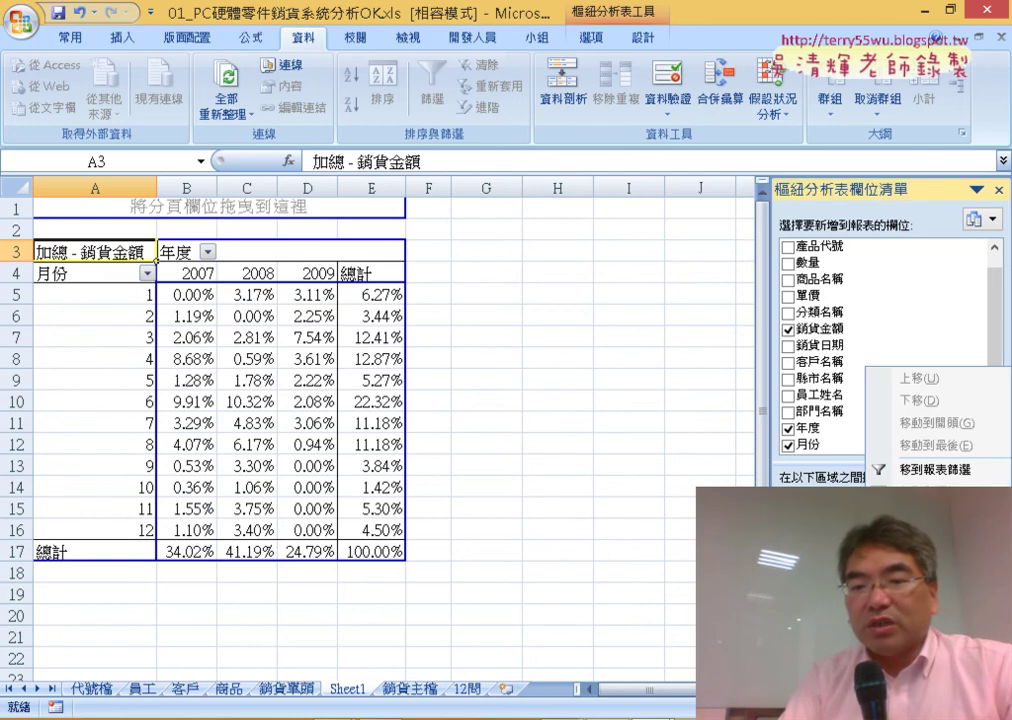
left_click(975, 467)
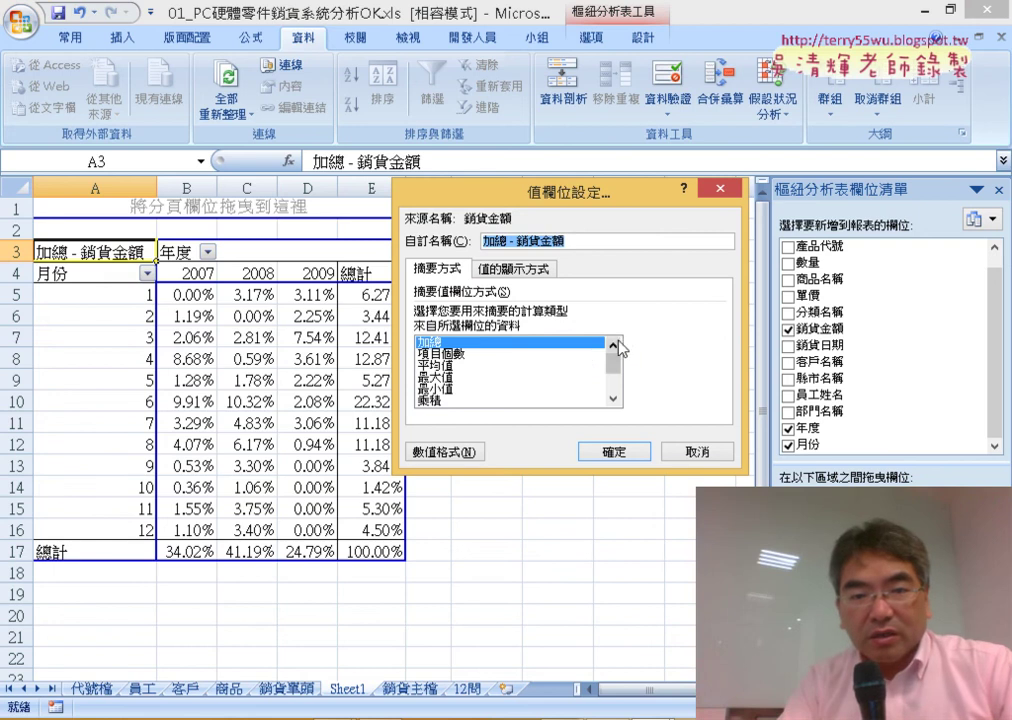
left_click(492, 269)
left_click(556, 318)
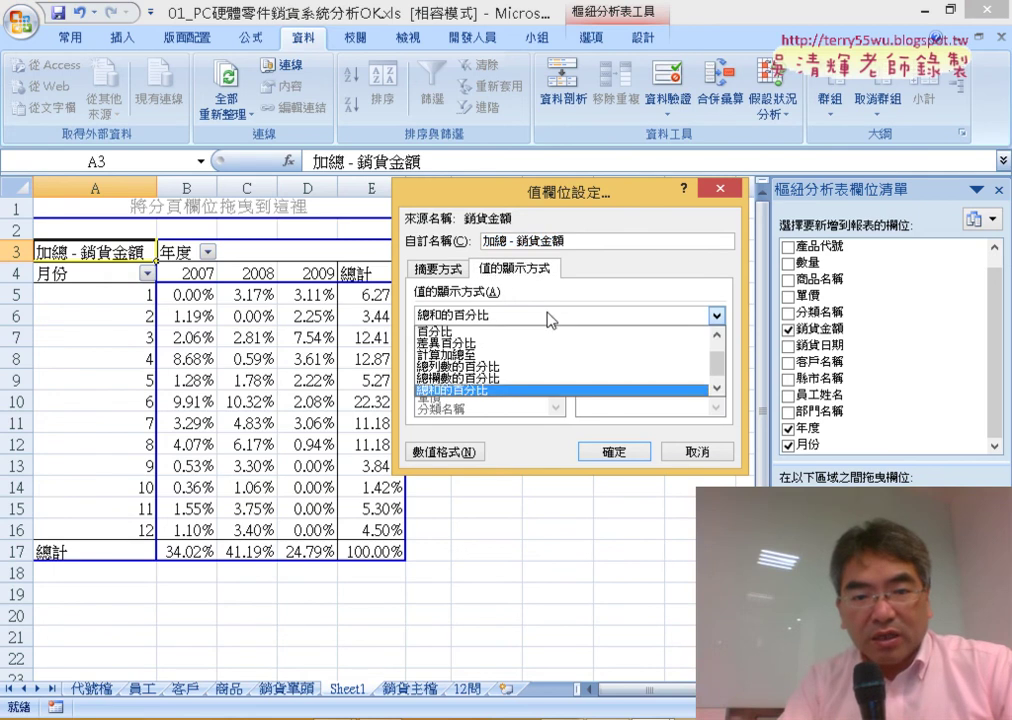
scroll(553, 346, "up", 2)
left_click(556, 340)
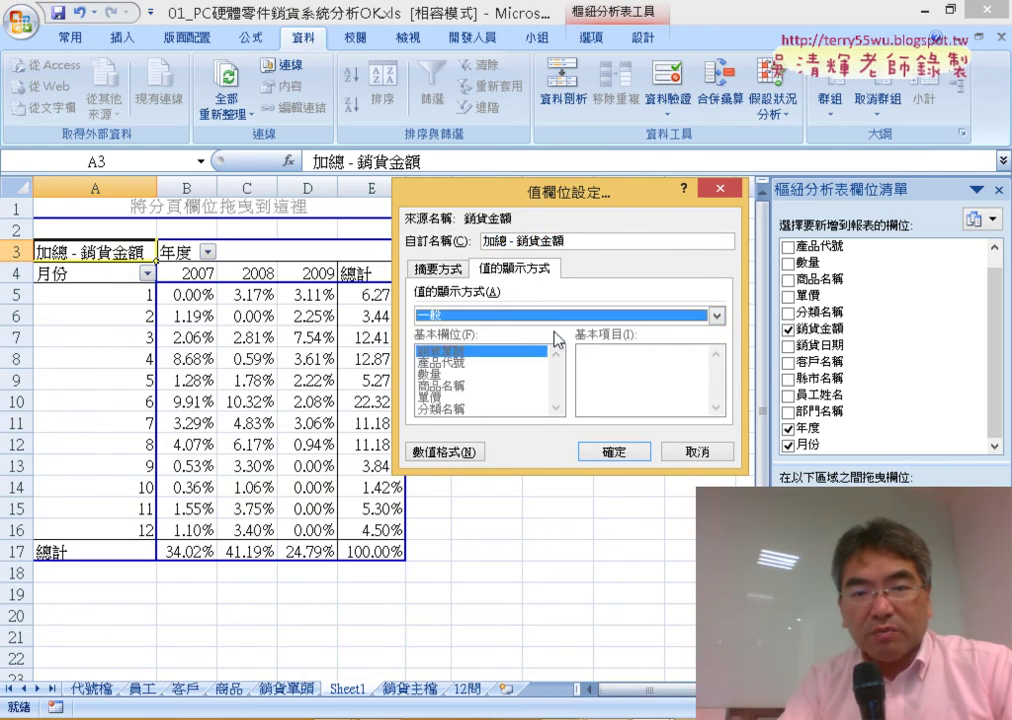
left_click(445, 270)
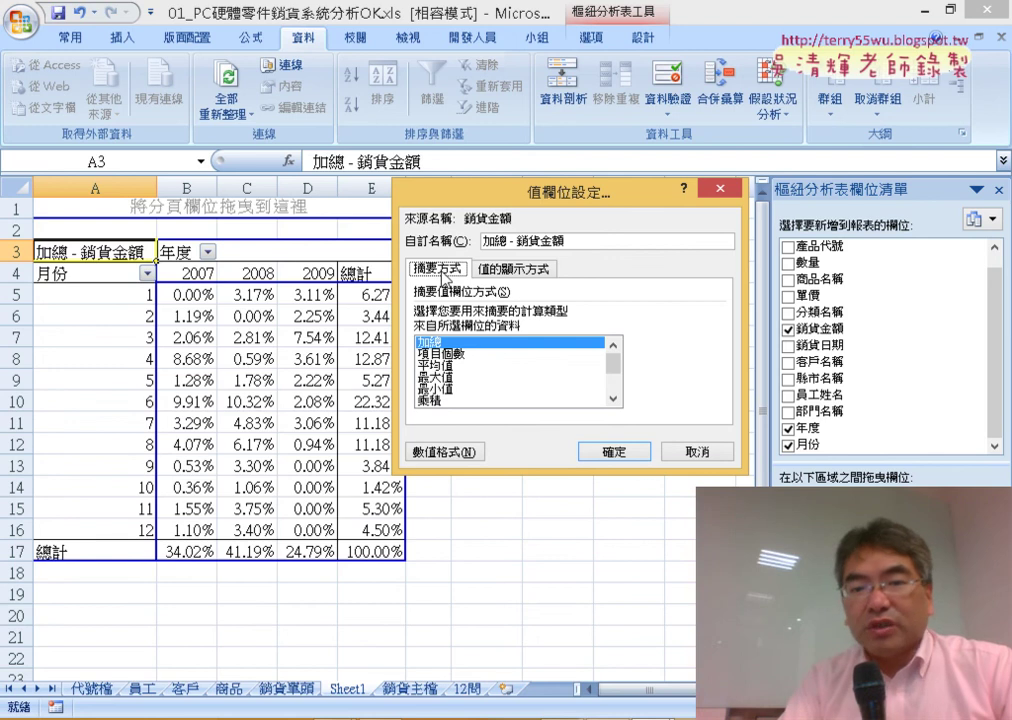
left_click(625, 451)
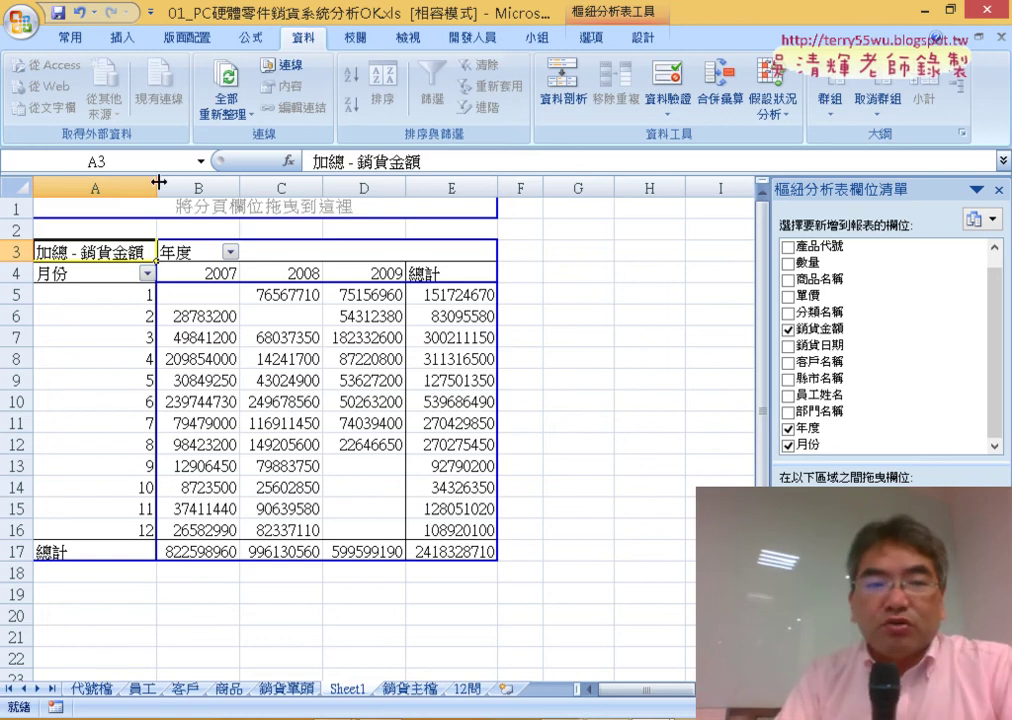
Narrow column A and select the twelve month labels A5:A16
left_click_drag(158, 182, 131, 182)
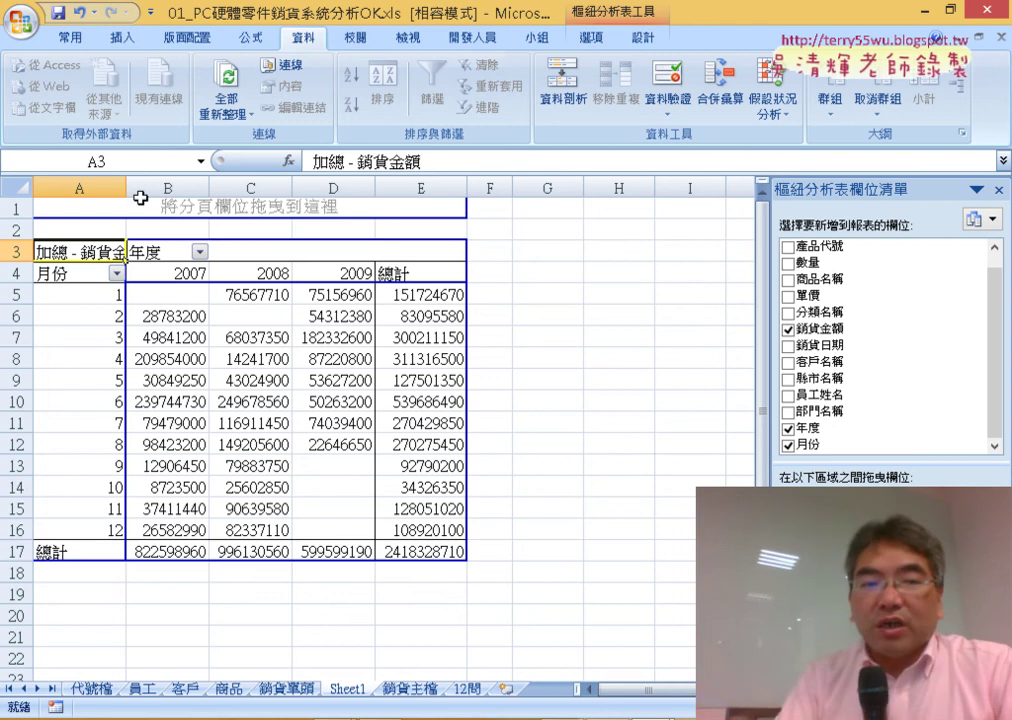
left_click_drag(111, 296, 99, 338)
left_click(90, 380)
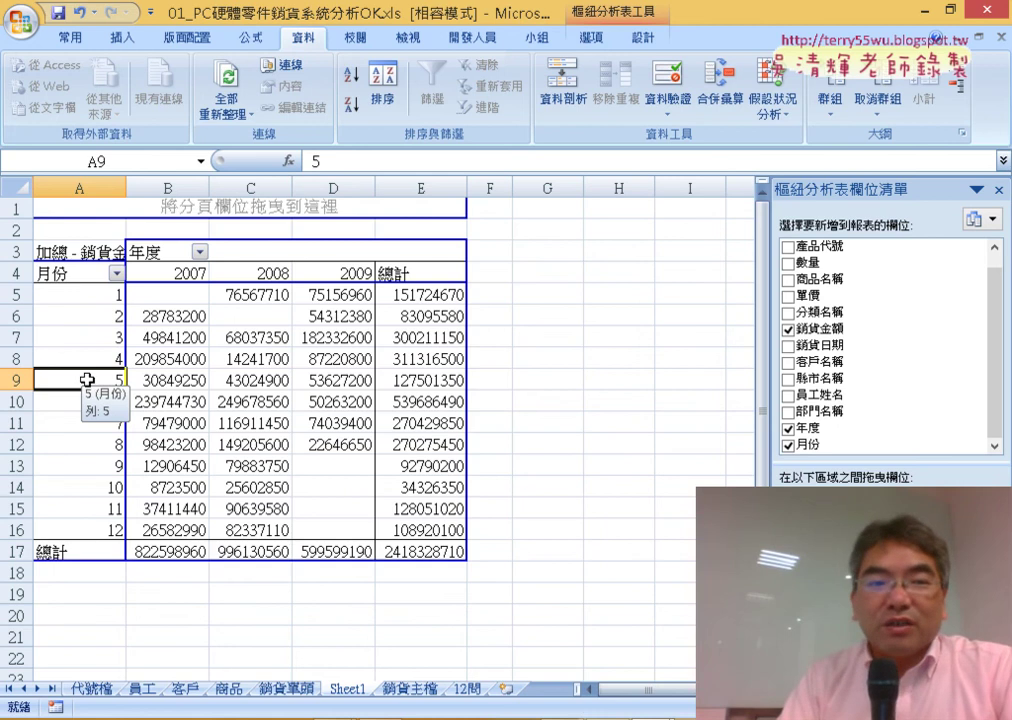
left_click_drag(99, 295, 108, 521)
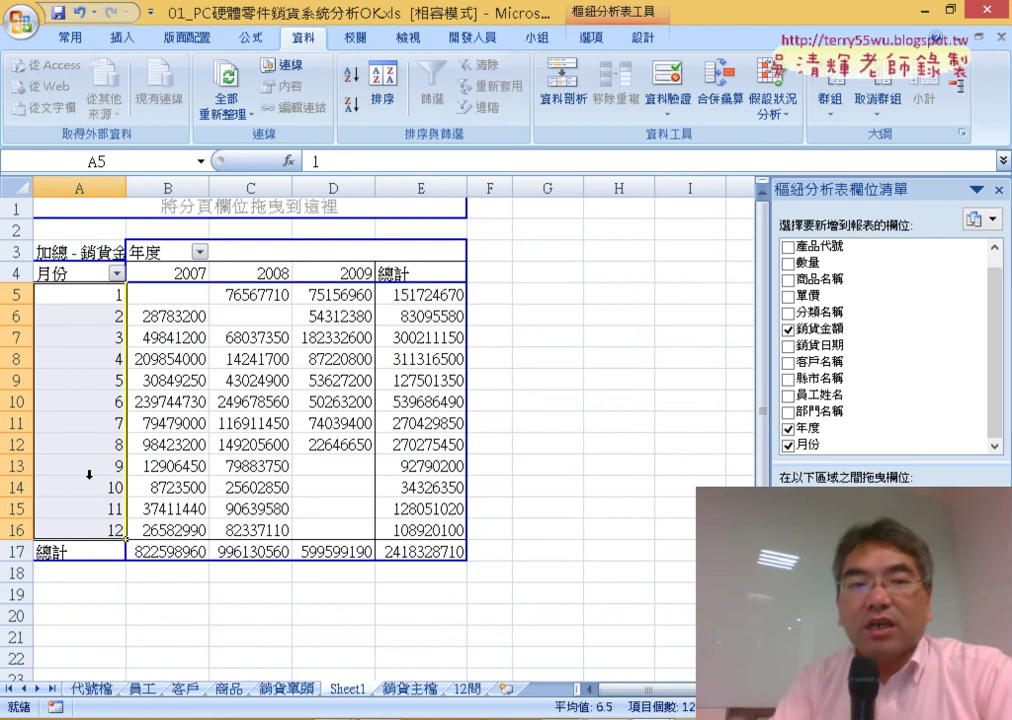
key("Down")
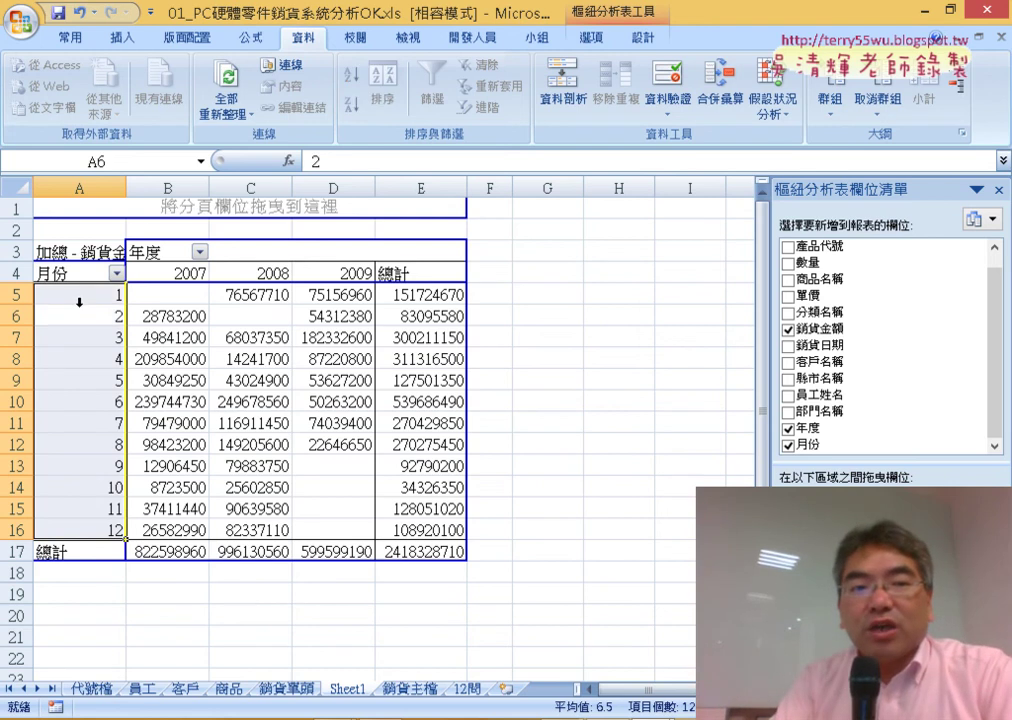
right_click(80, 298)
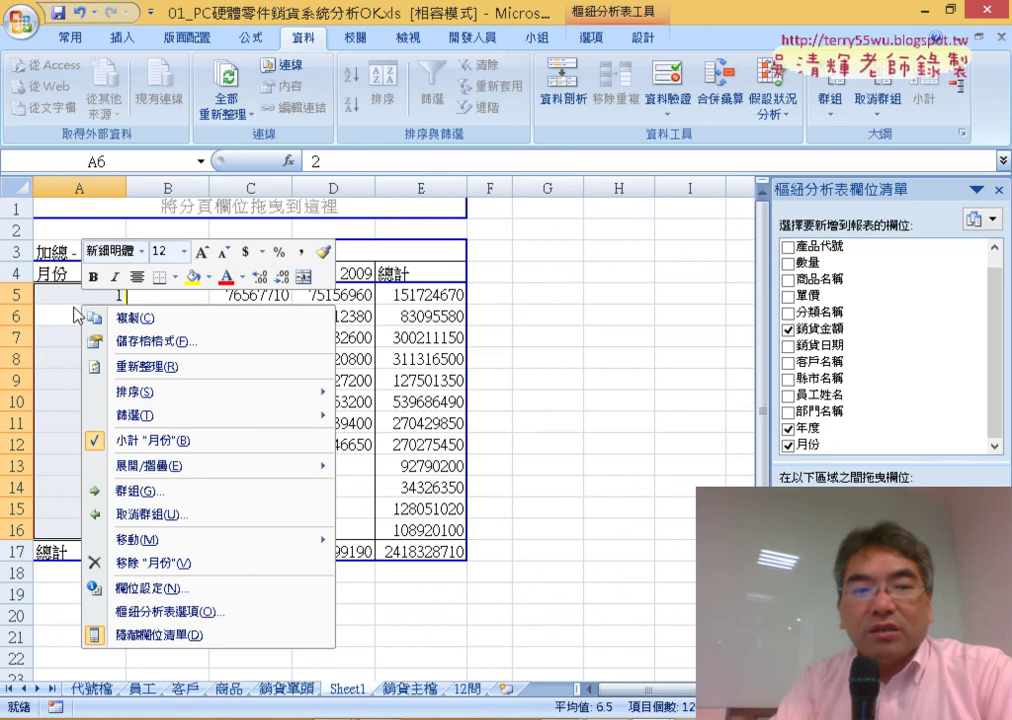
Group the months with 間距值 3 into quarters 1-3, 4-6, 7-9 and 10-12
left_click(165, 490)
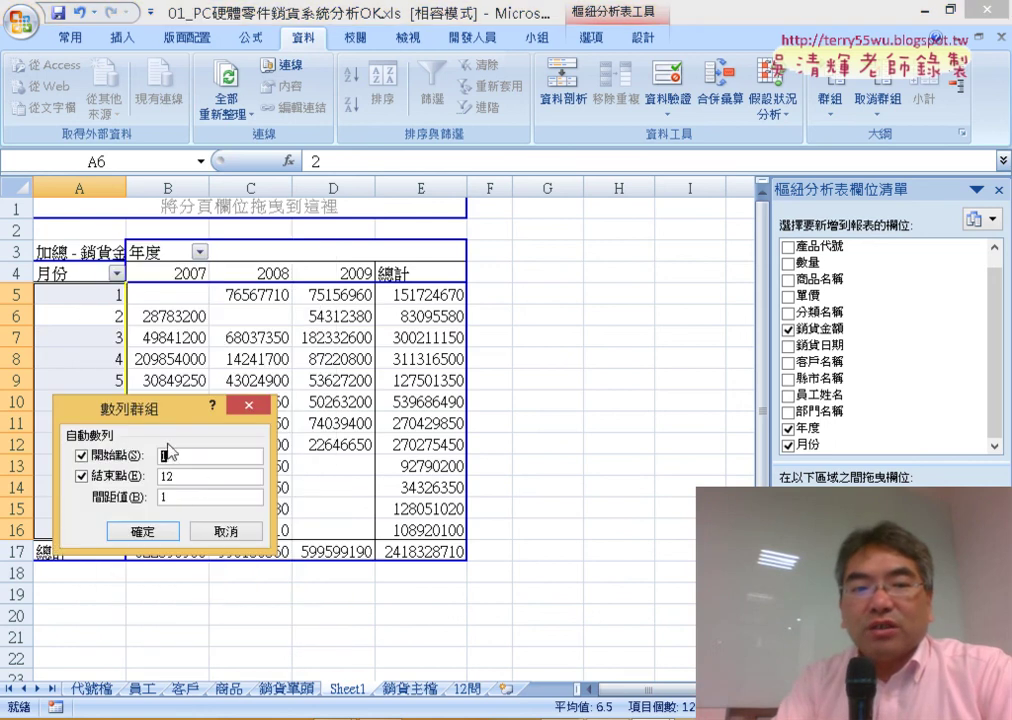
left_click(183, 497)
type("3")
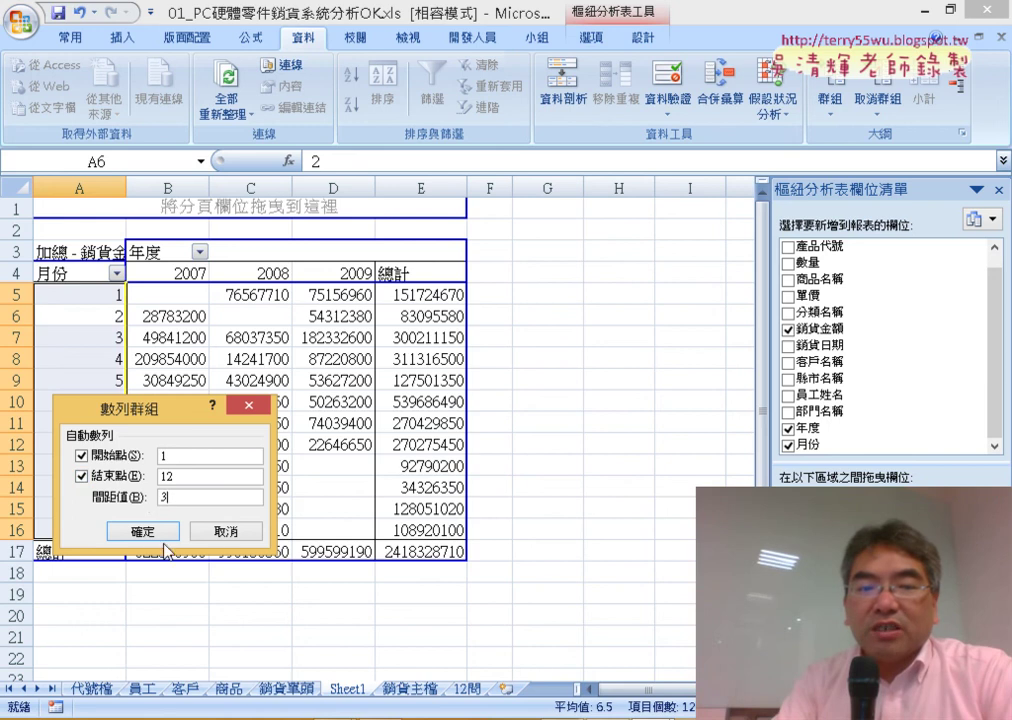
left_click(145, 531)
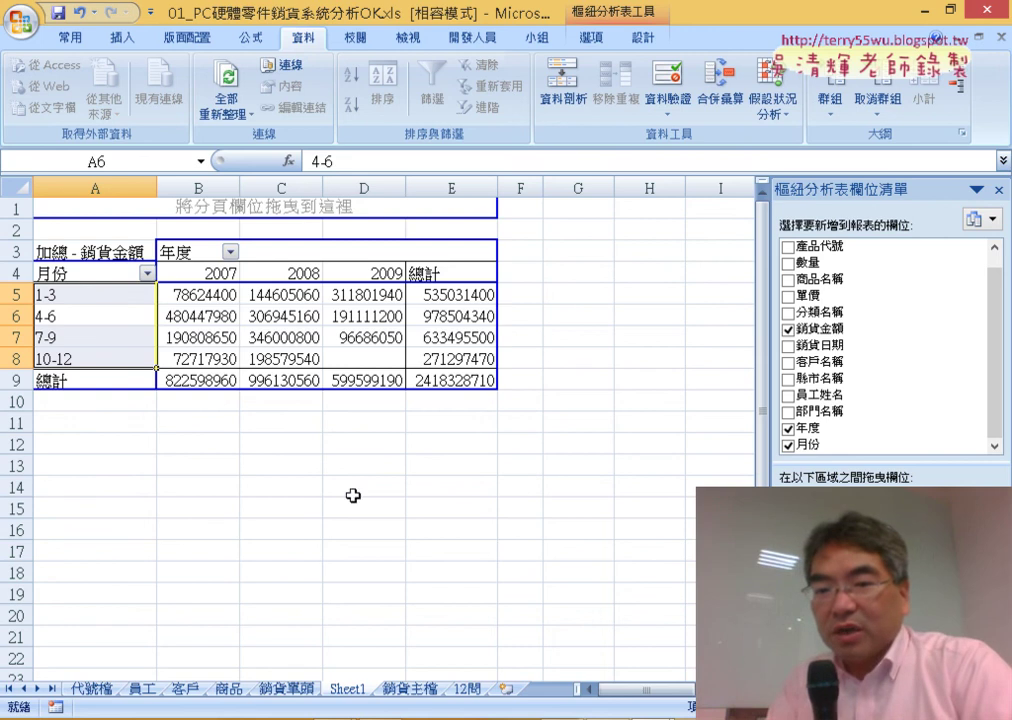
Drop 年度 and 月份 and use 部門名稱 rows, 業務一課 to 業務四課, instead
left_click_drag(930, 540, 910, 418)
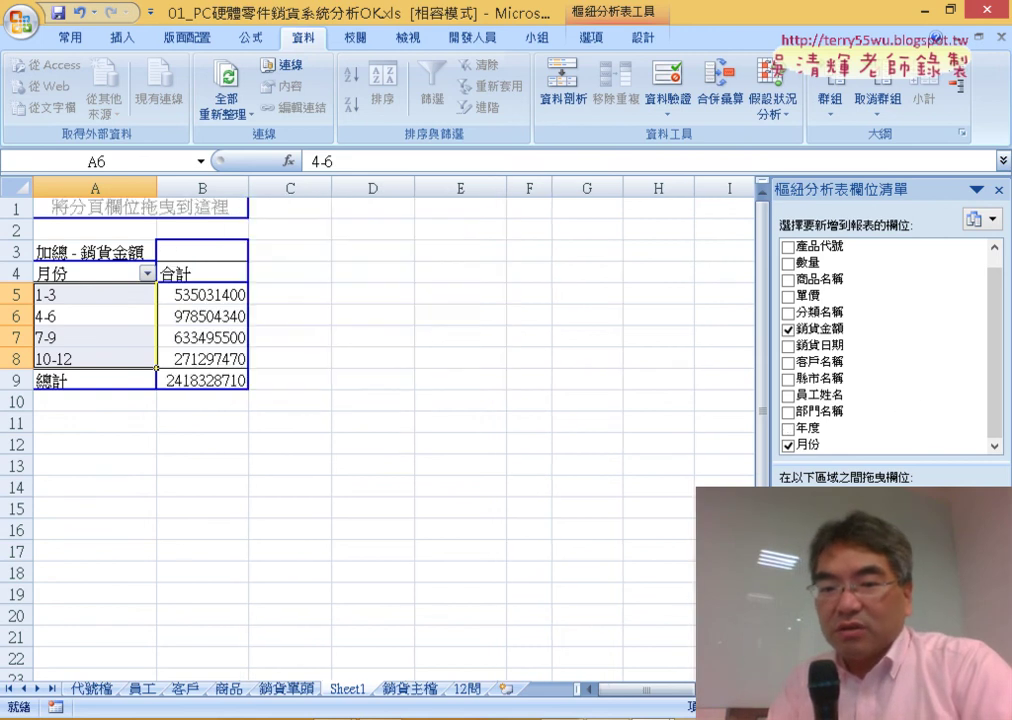
left_click_drag(930, 540, 893, 392)
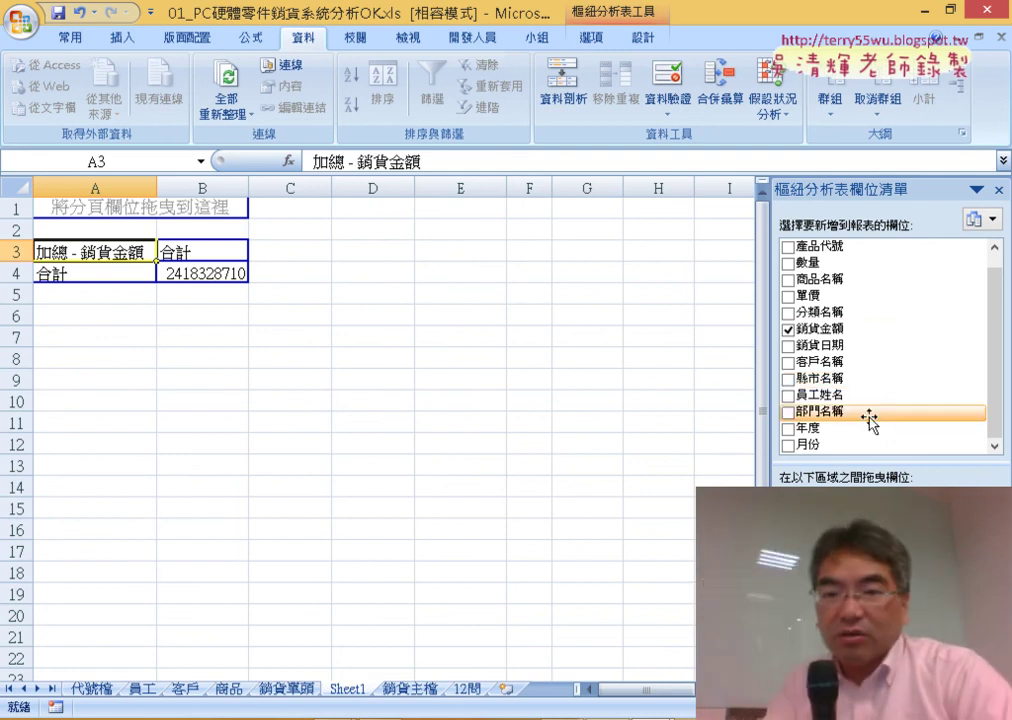
left_click(788, 444)
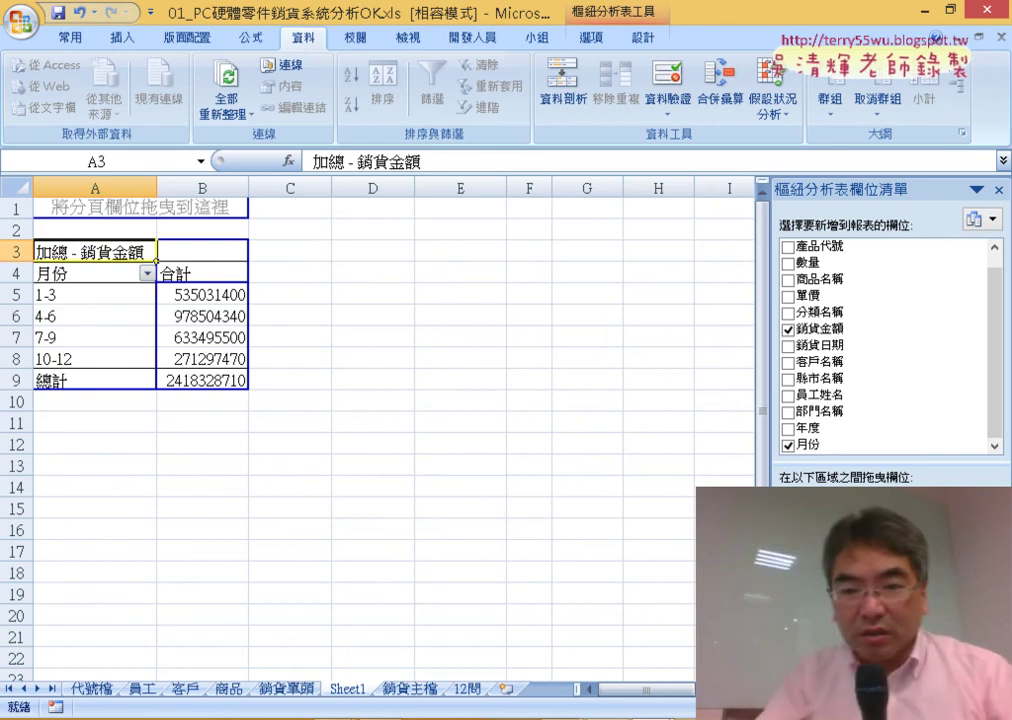
left_click_drag(840, 620, 926, 350)
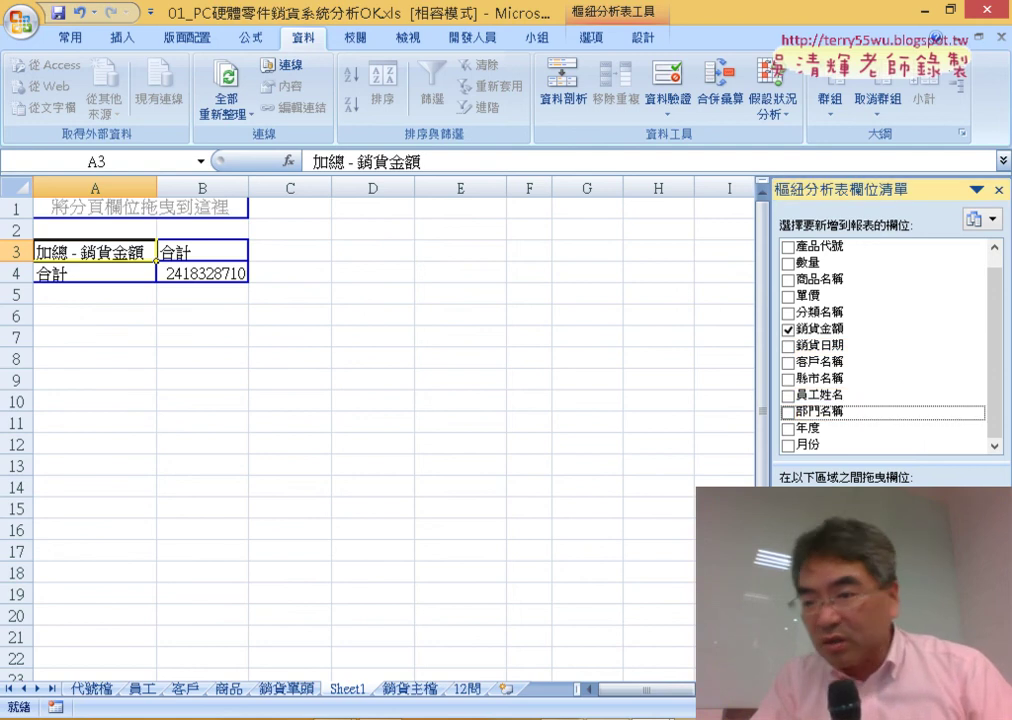
left_click(788, 411)
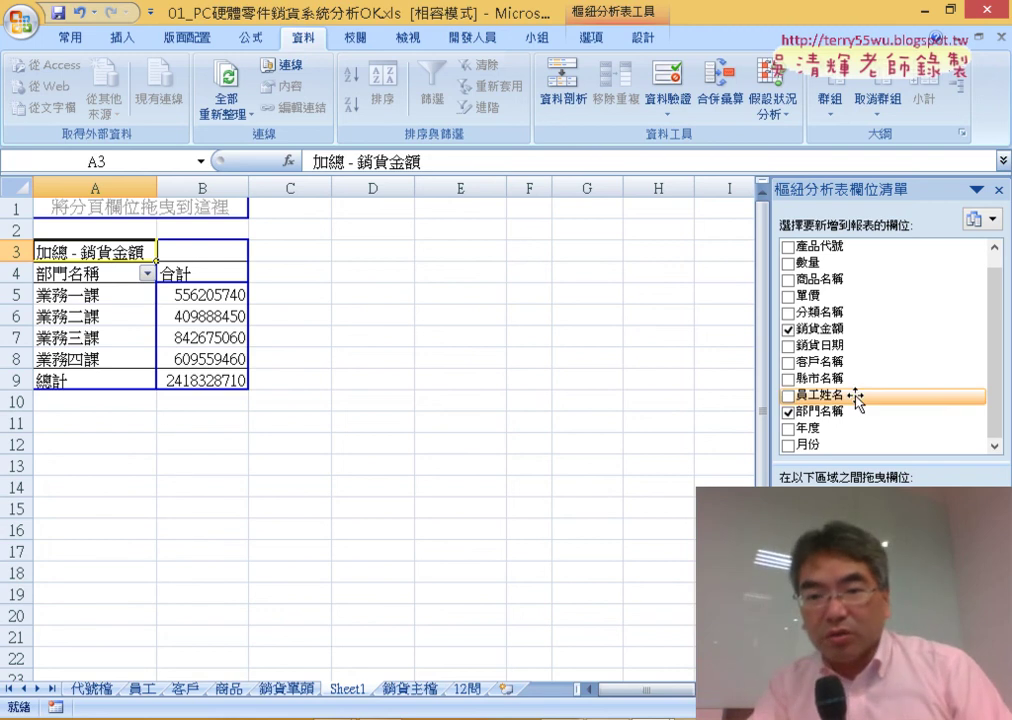
Nest 員工姓名 and then 客戶名稱 under each department row
left_click(788, 395)
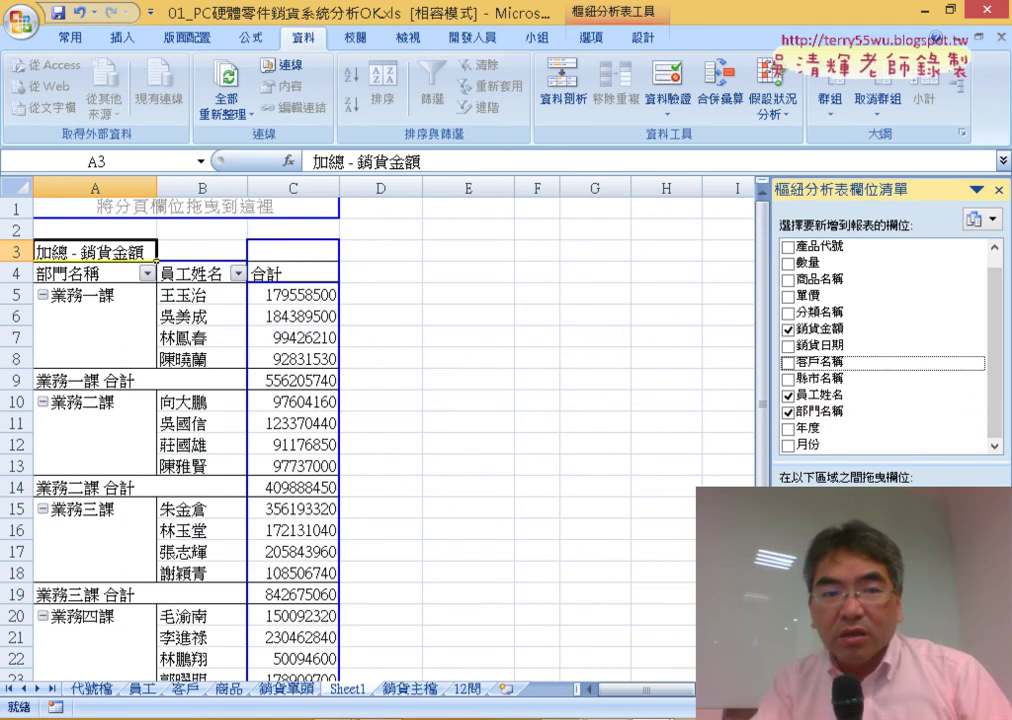
left_click(788, 362)
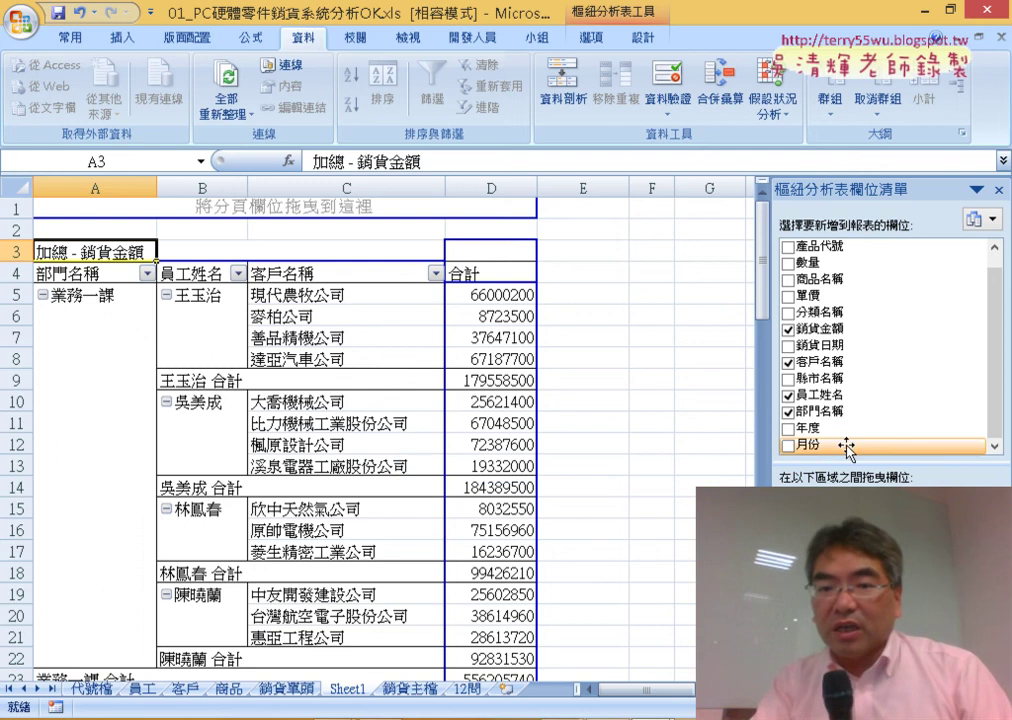
Add 年度 as columns, splitting each customer's sales into 2007, 2008, 2009 with a 總計
left_click(820, 429)
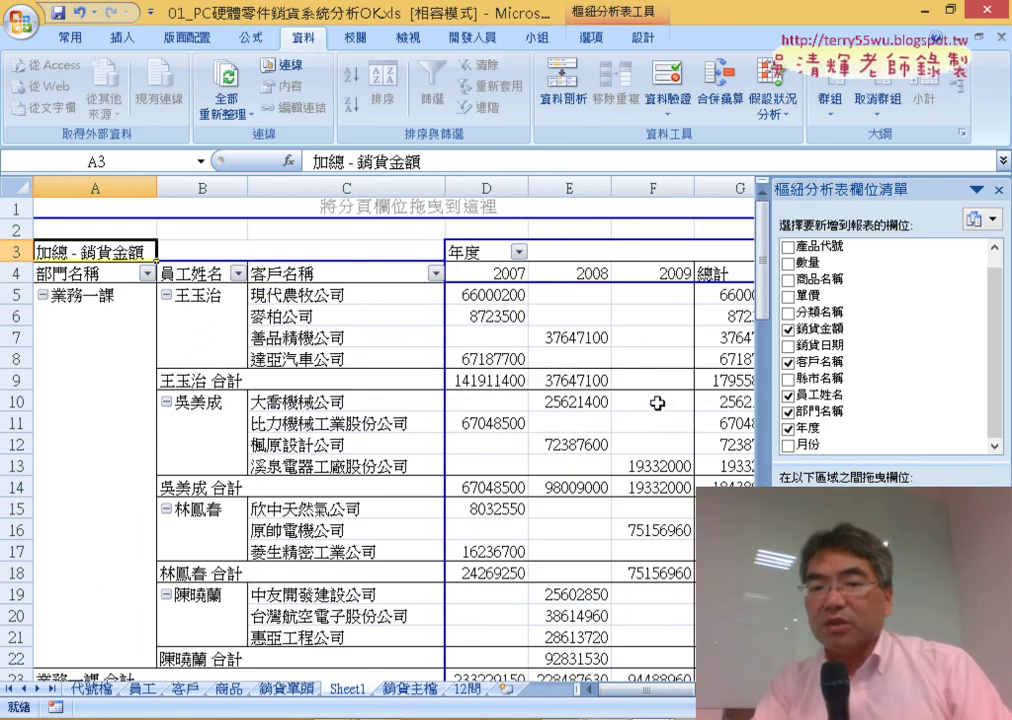
scroll(470, 545, "right", 2)
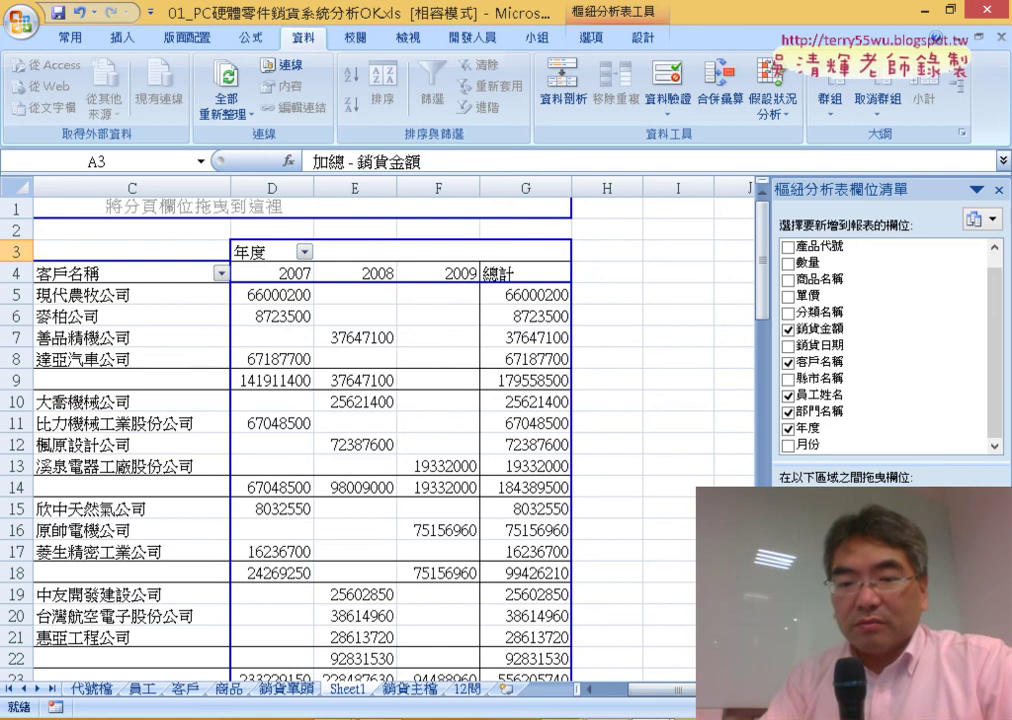
Remove 部門名稱 and 客戶名稱 from the pivot so only 員工姓名 sales totals remain
left_click(855, 410)
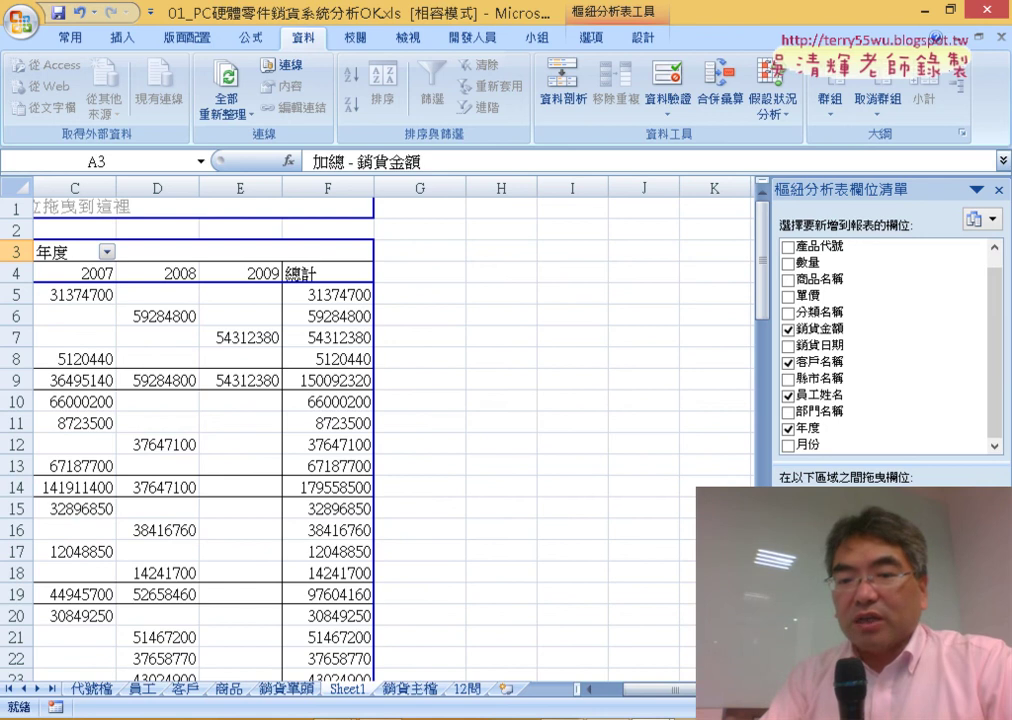
left_click(862, 362)
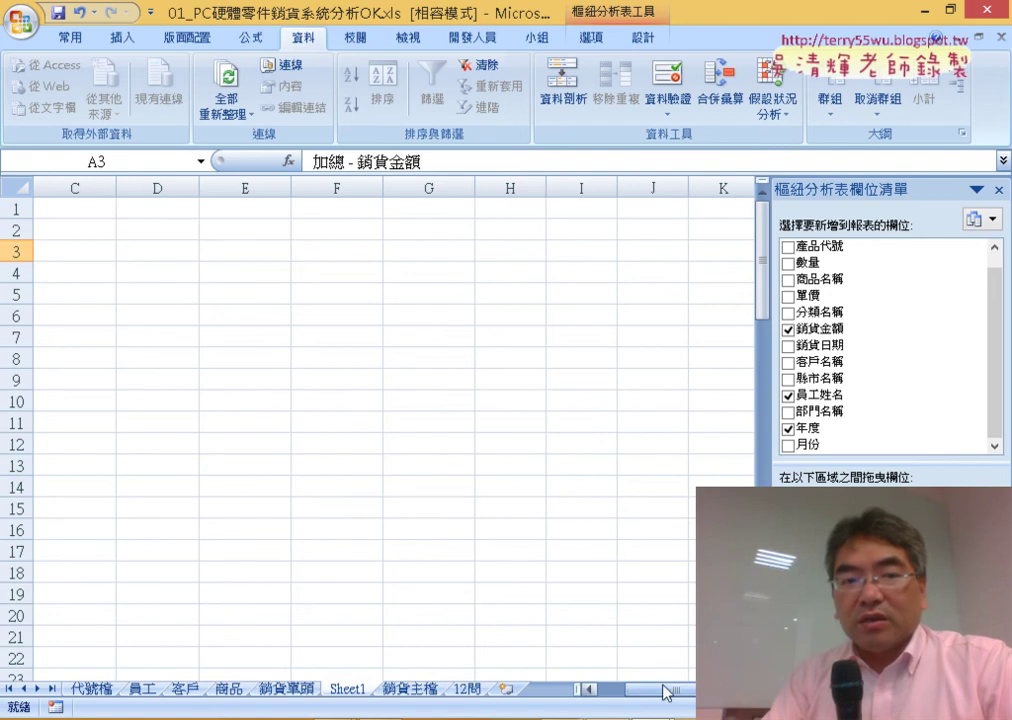
left_click_drag(662, 691, 583, 690)
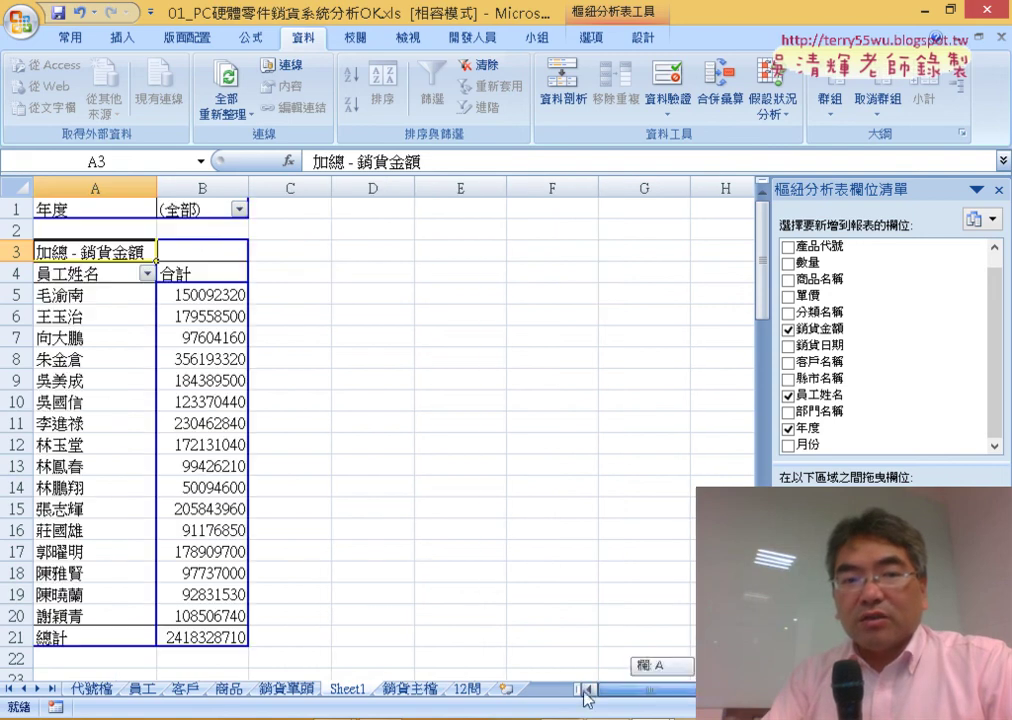
Filter 年度 to 2009, leaving 11 employees with a 總計 of 599599190
left_click(239, 209)
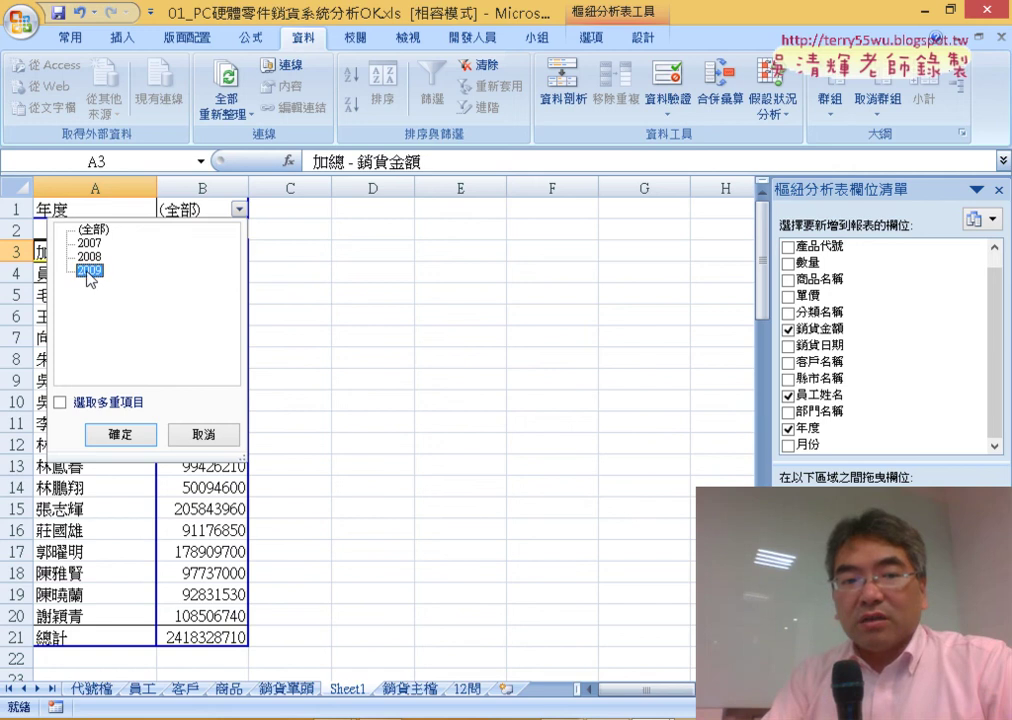
left_click(125, 436)
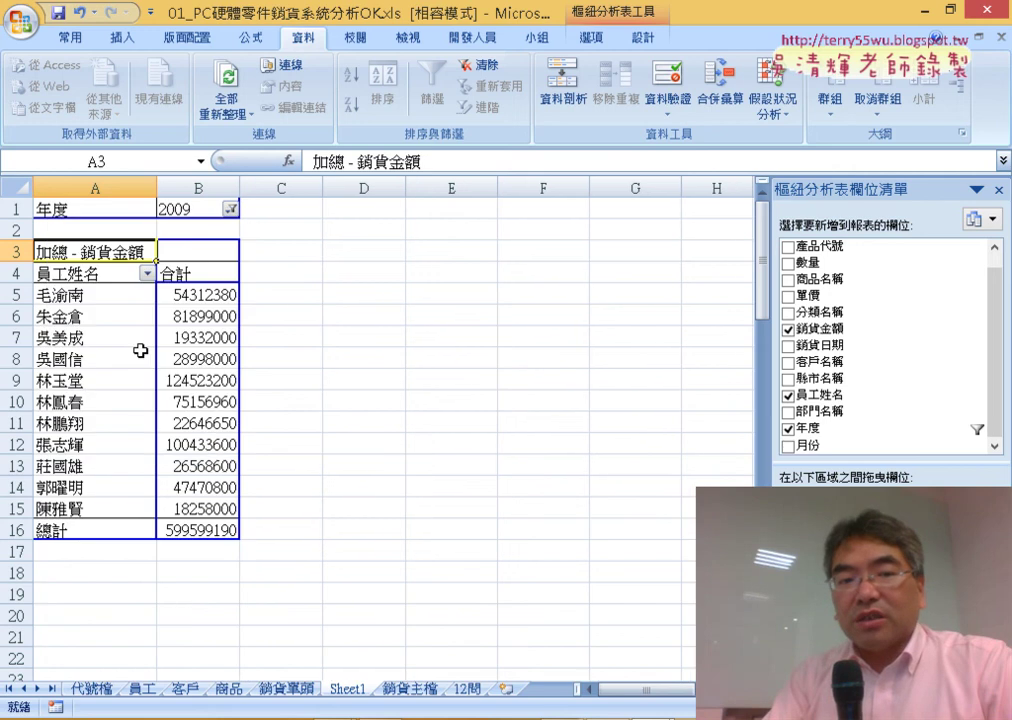
left_click(217, 297)
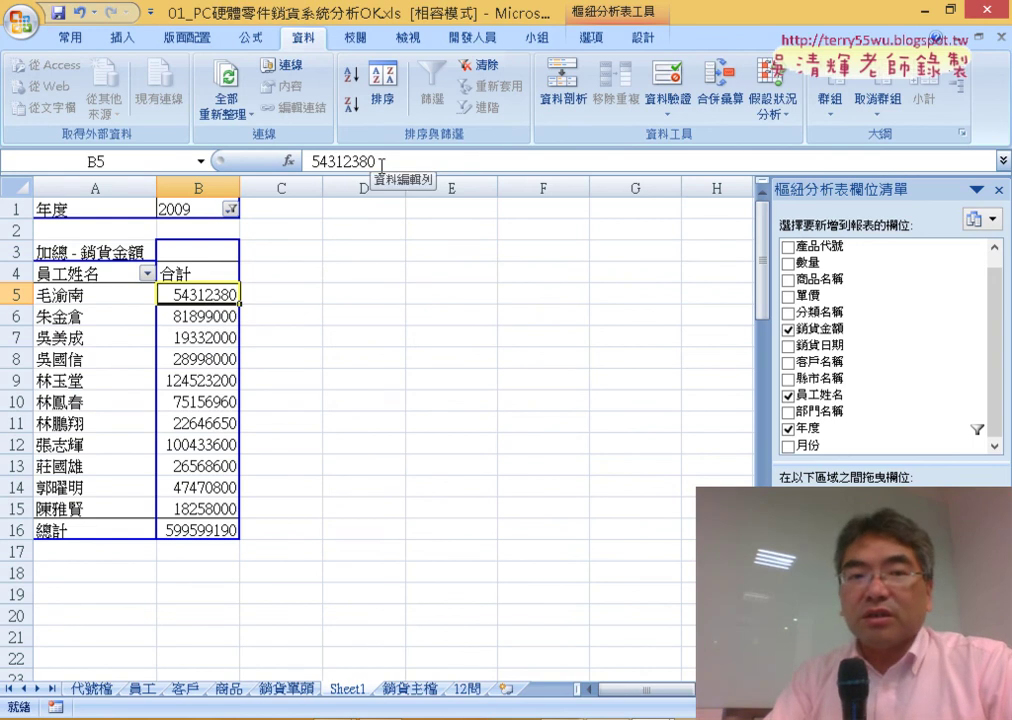
Sort the 2009 employee totals descending, from 124523200 down to 18258000
left_click(350, 108)
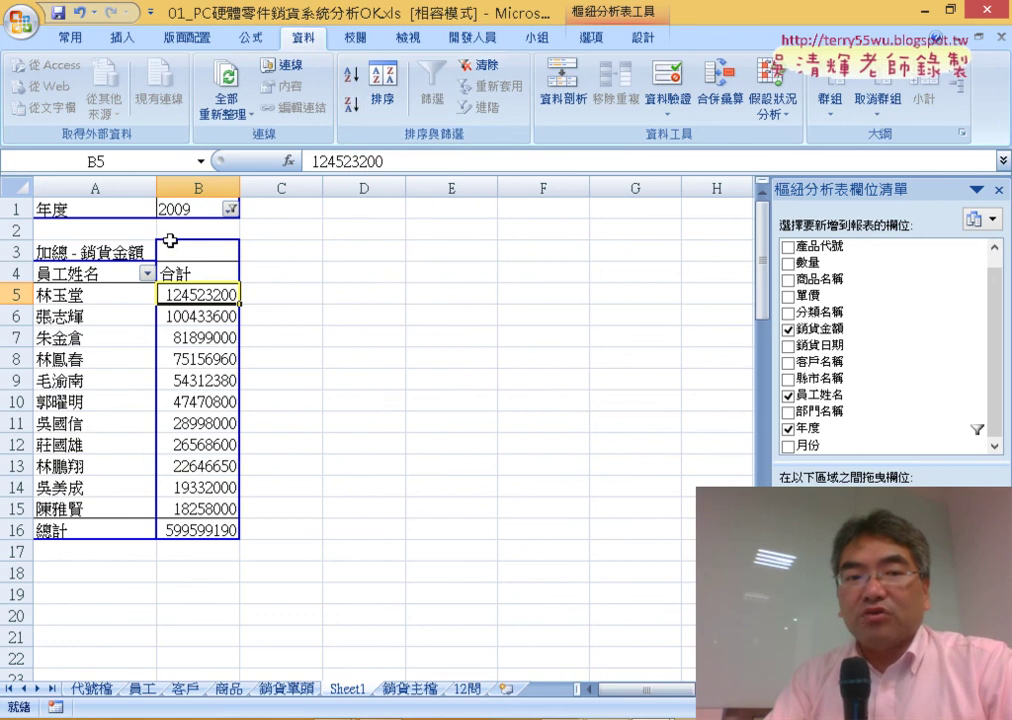
left_click_drag(93, 297, 198, 512)
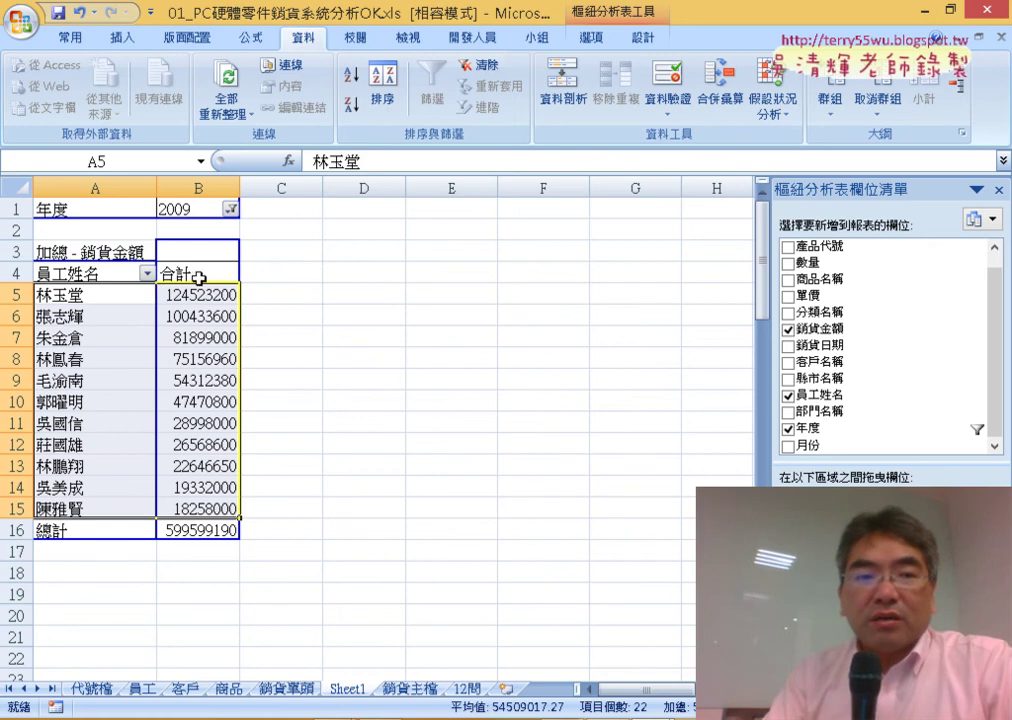
Apply a top 3 value filter on 員工姓名, leaving three employees totalling 306855800
left_click(199, 276)
left_click(146, 274)
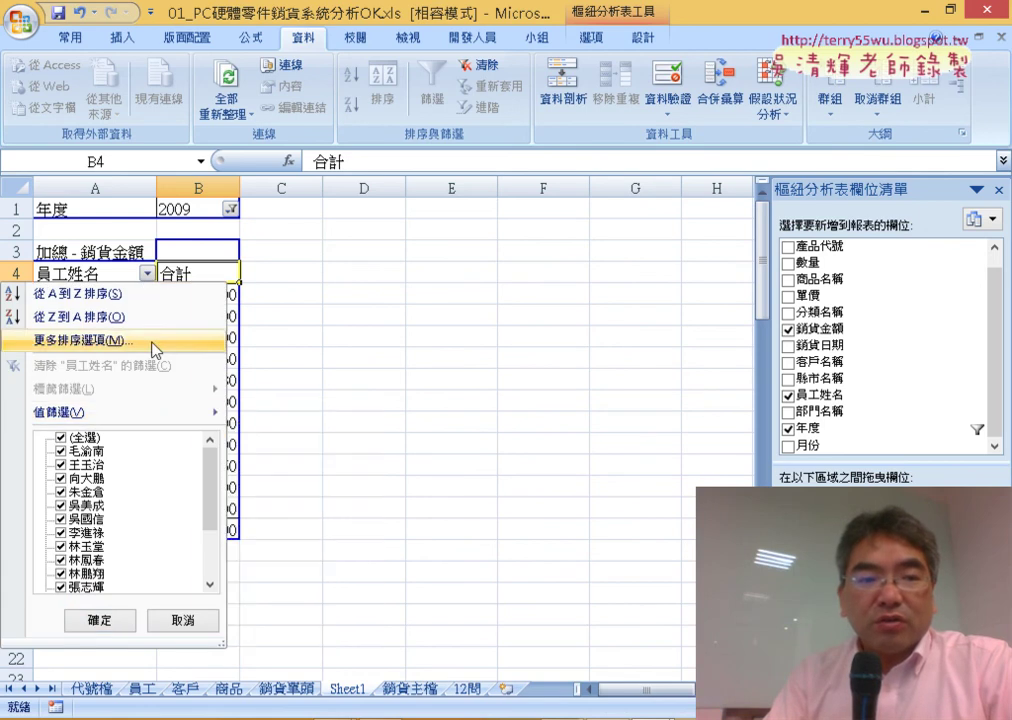
mouse_move(150, 421)
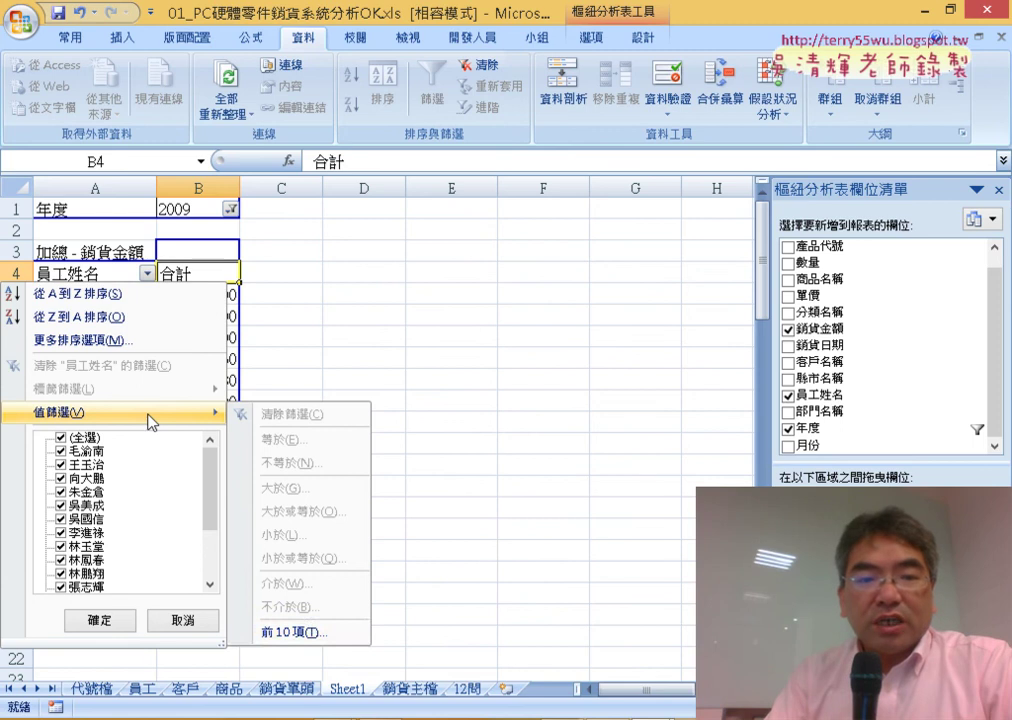
left_click(305, 633)
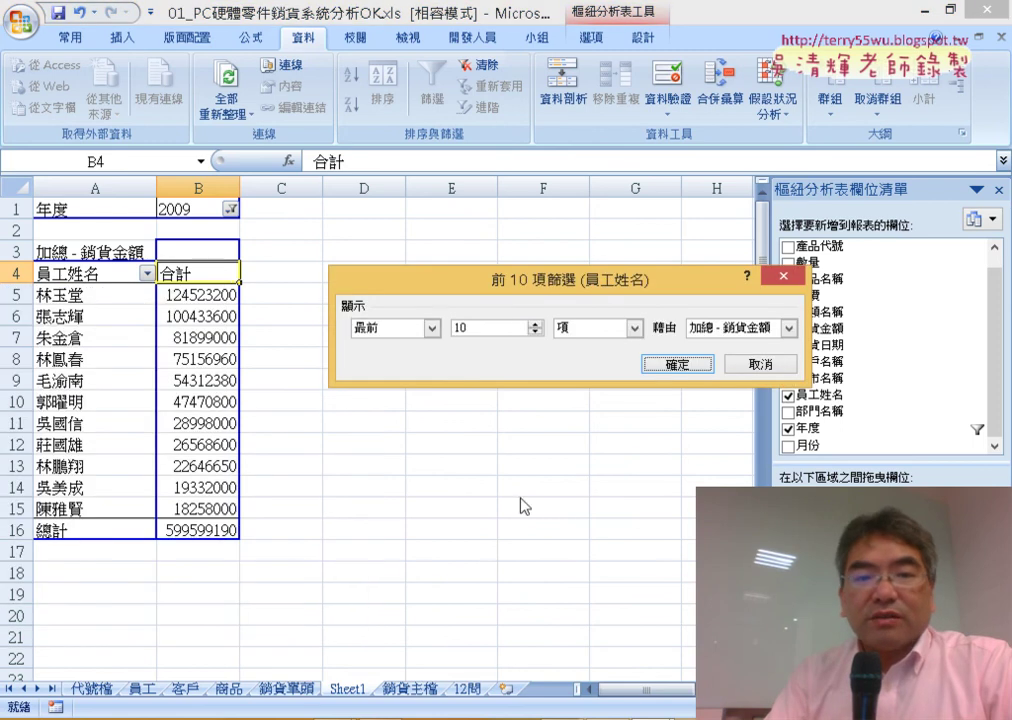
double_click(481, 327)
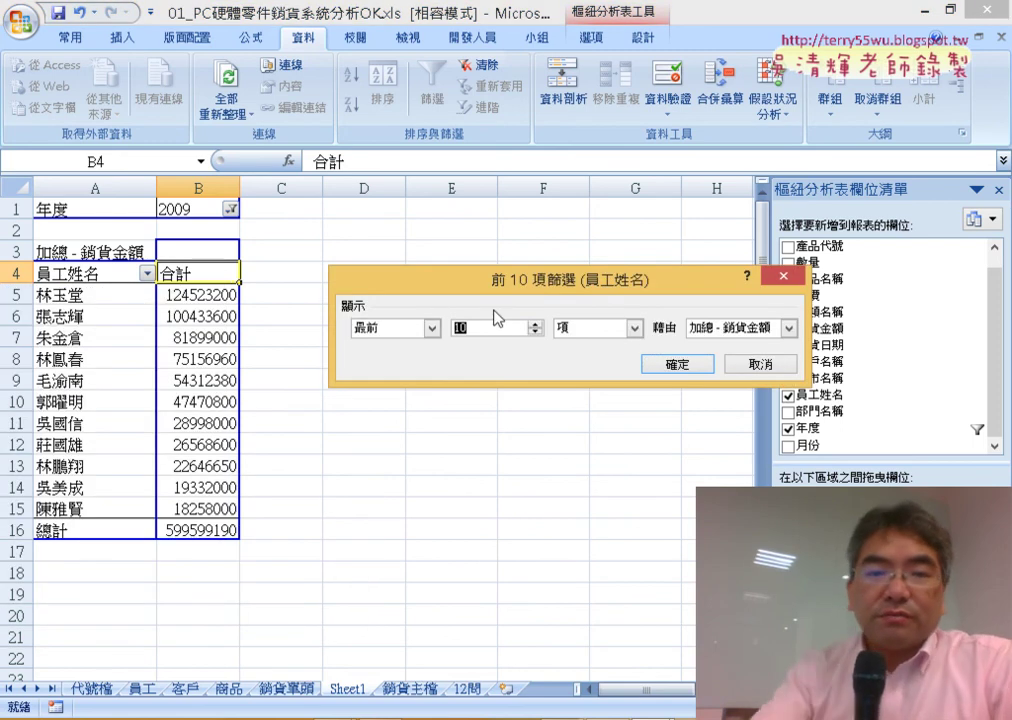
type("3")
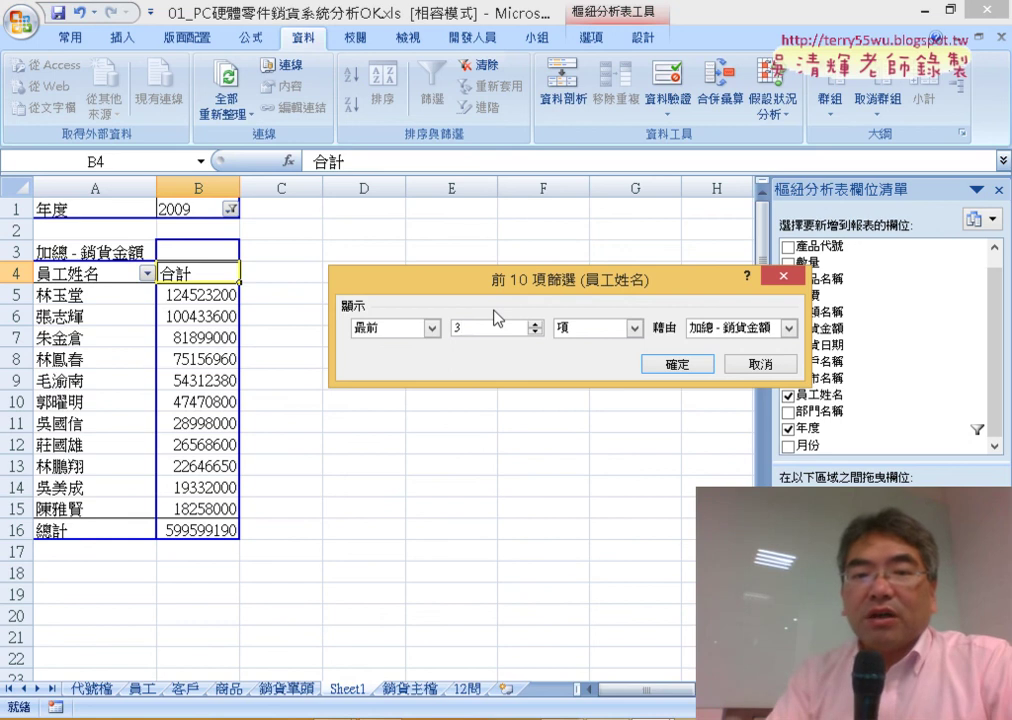
left_click(686, 365)
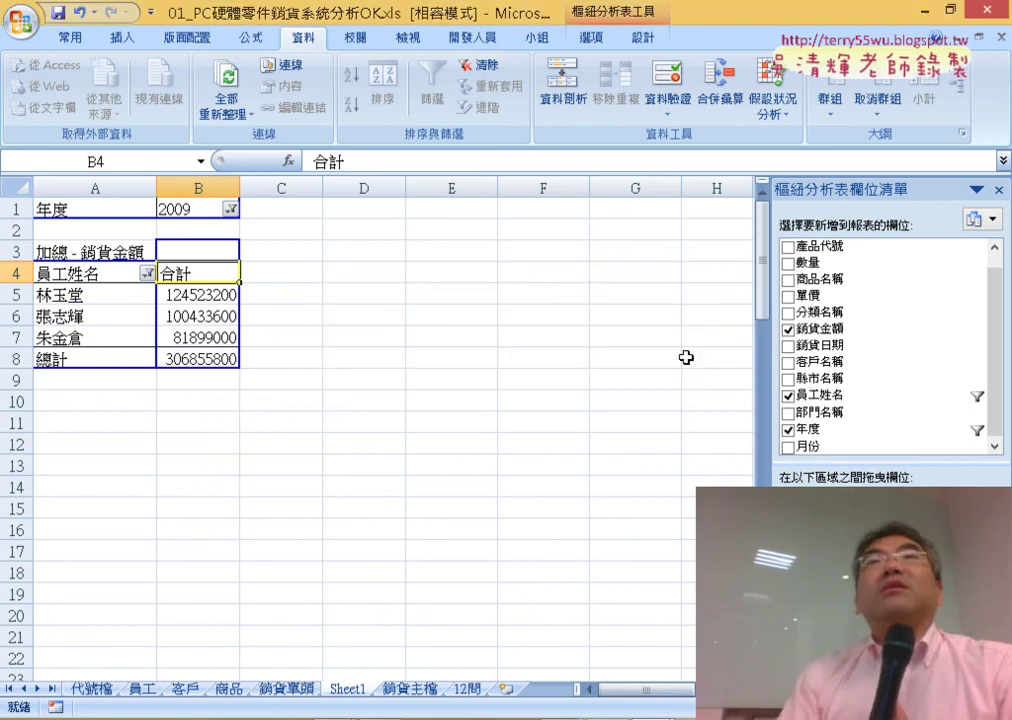